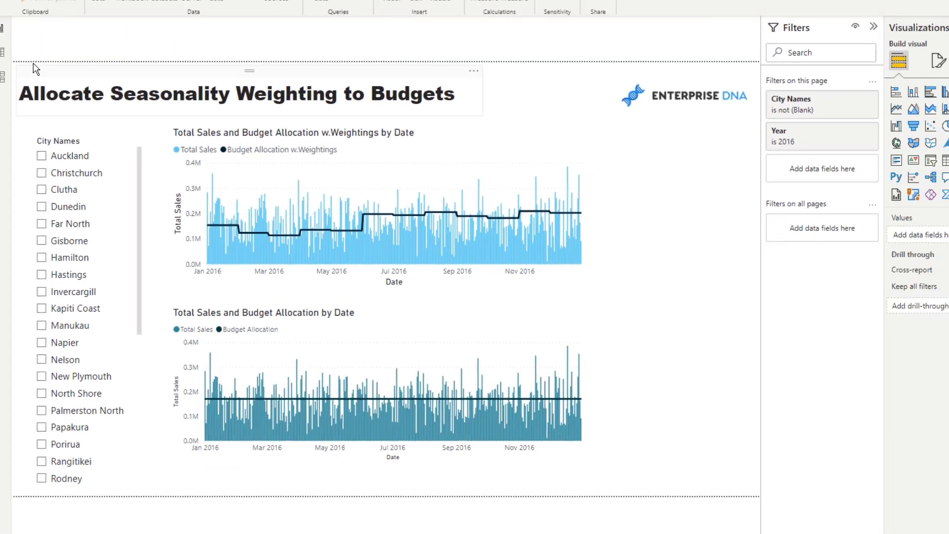
Review the Budget Data and Budget Weightings tables in the data view, then return to the report.
left_click(10, 109)
left_click(868, 150)
left_click(869, 141)
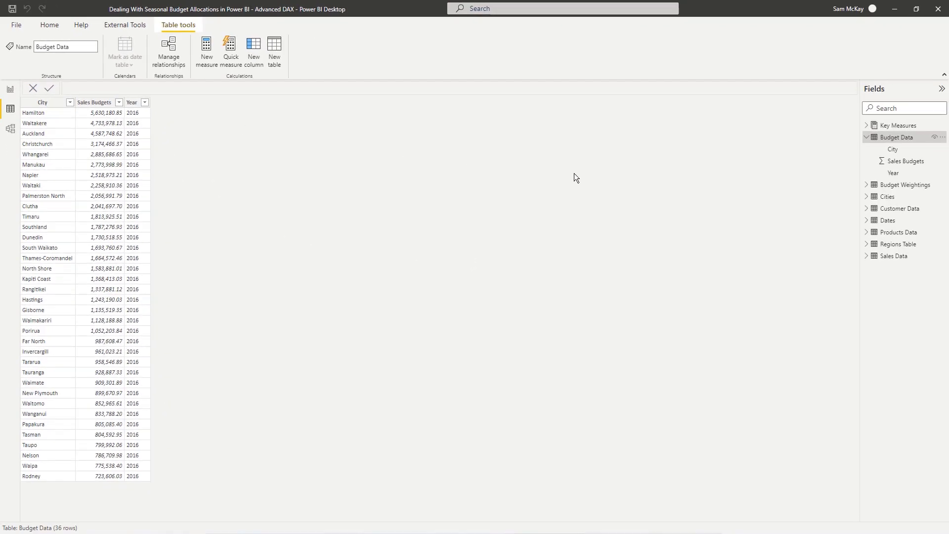
left_click(899, 138)
left_click(898, 149)
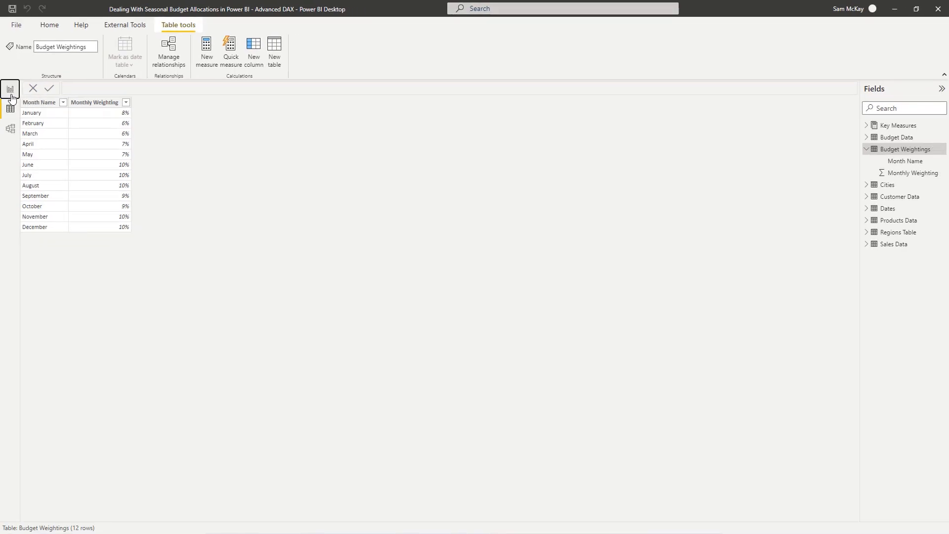
left_click(10, 89)
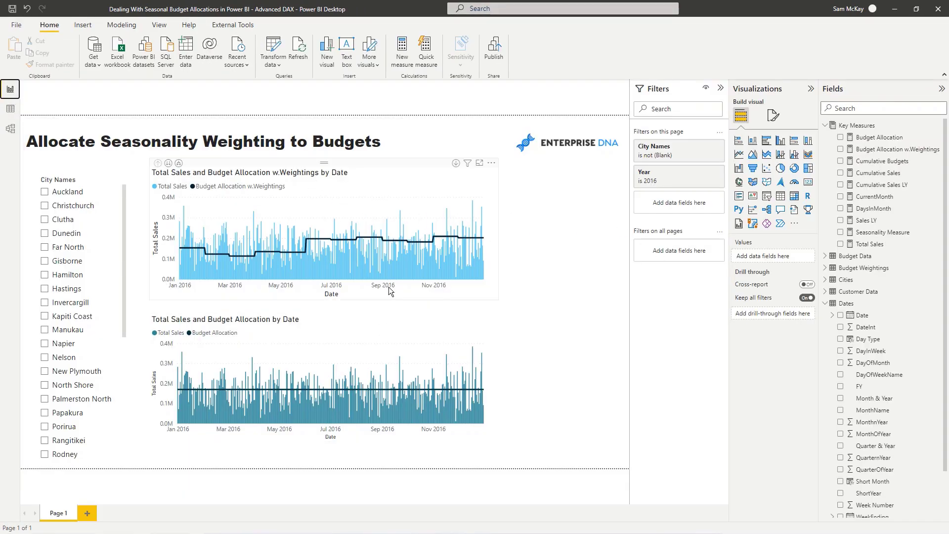
Compare the two budget allocation charts, viewing the weighted chart by Month & Year before returning it to daily dates.
left_click(310, 334)
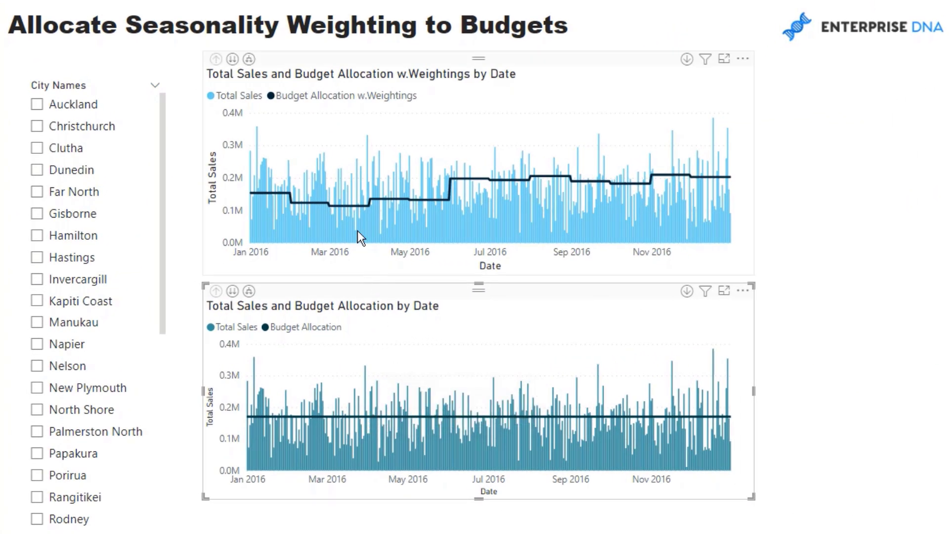
mouse_move(336, 205)
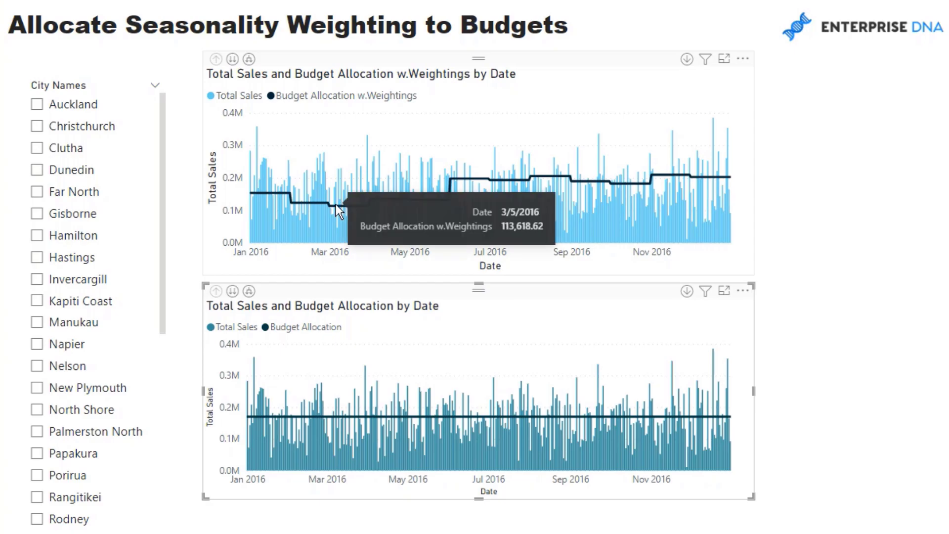
left_click(579, 79)
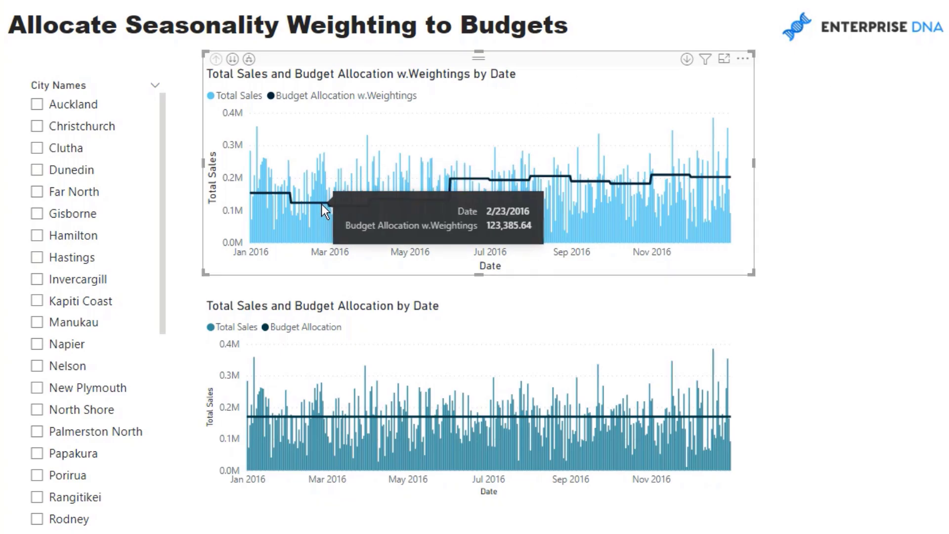
left_click(214, 58)
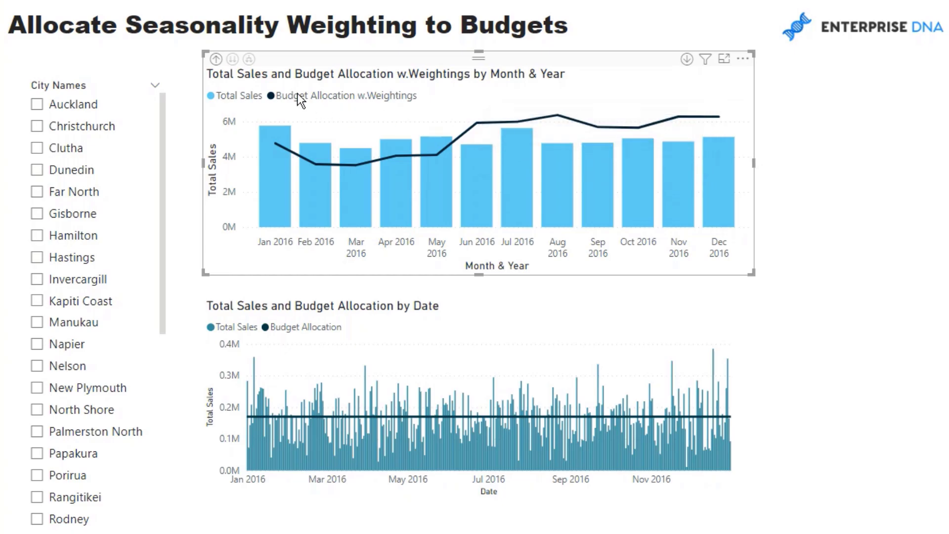
left_click(216, 59)
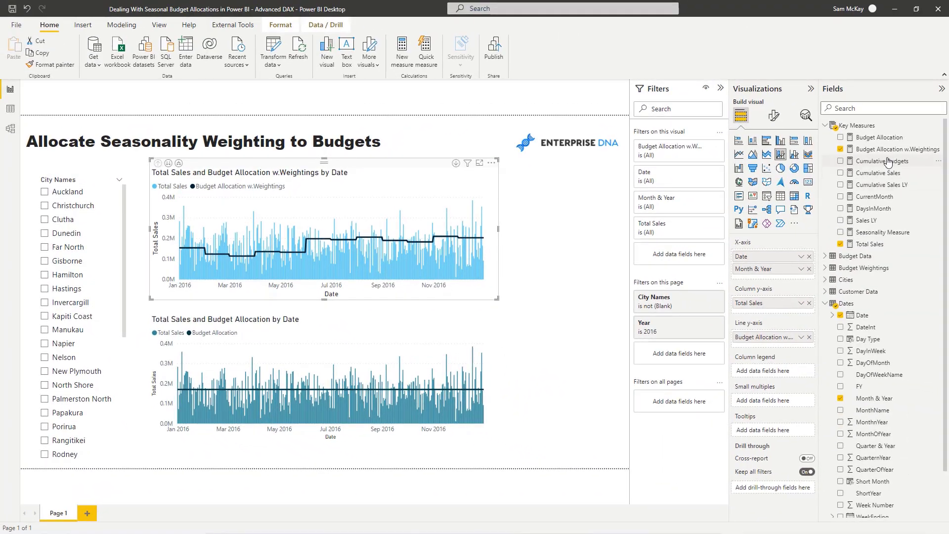
View the formula of the Budget Allocation w.Weightings measure and return to the lower chart.
left_click(894, 148)
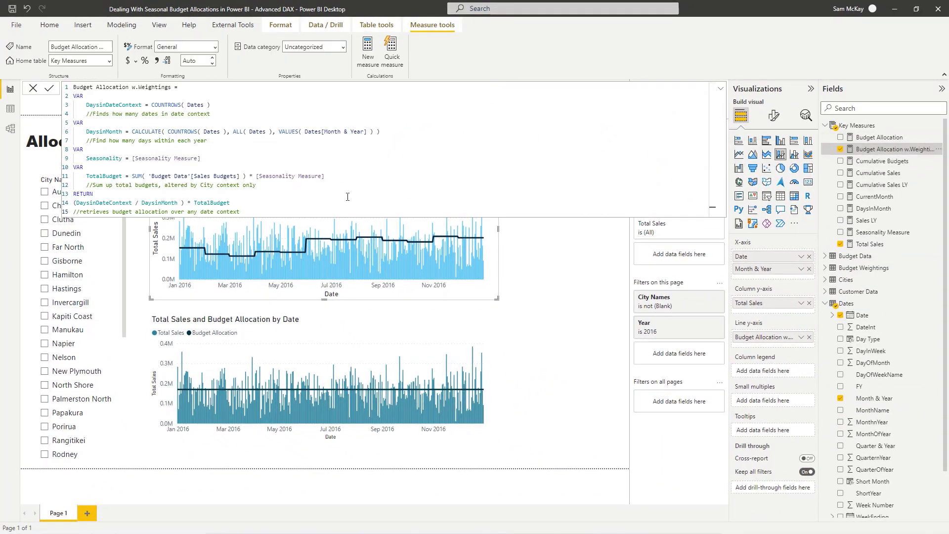
left_click(598, 245)
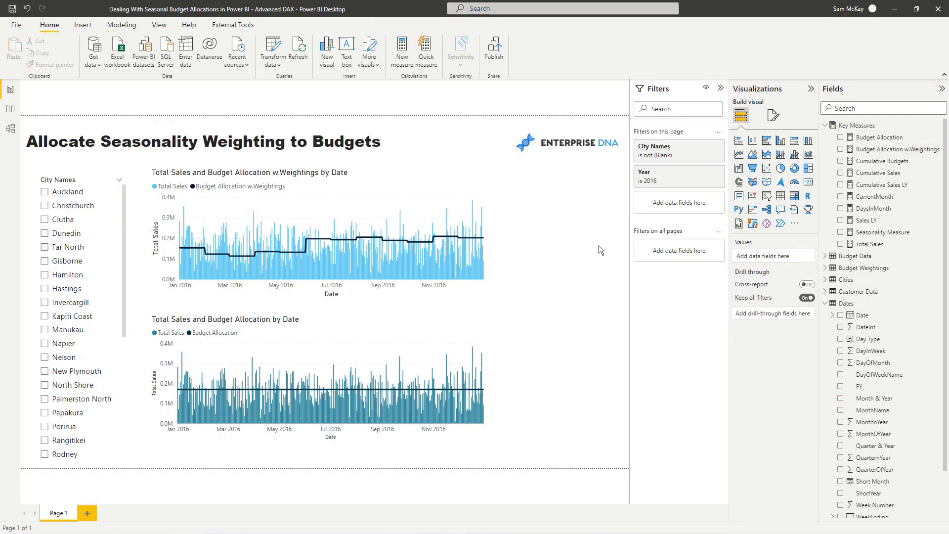
left_click(428, 340)
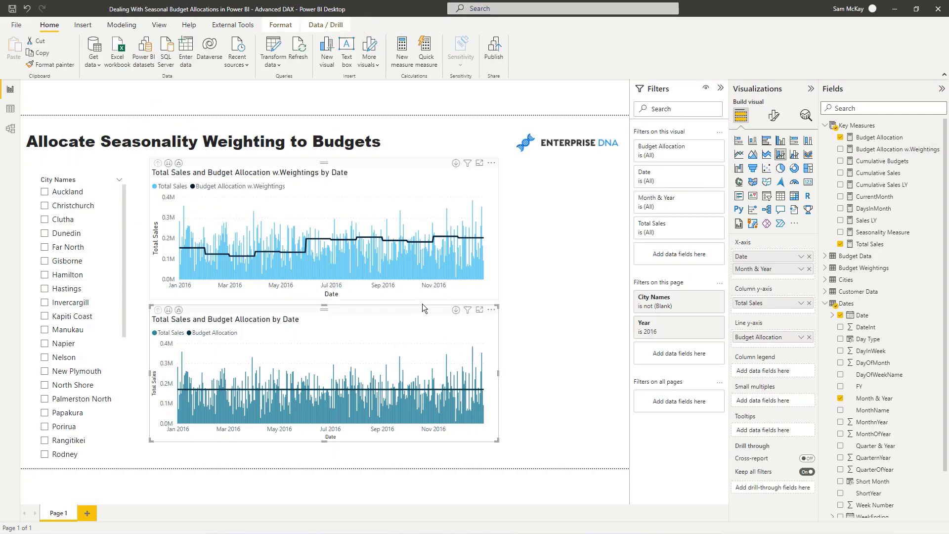
Duplicate report Page 1.
right_click(63, 515)
left_click(100, 497)
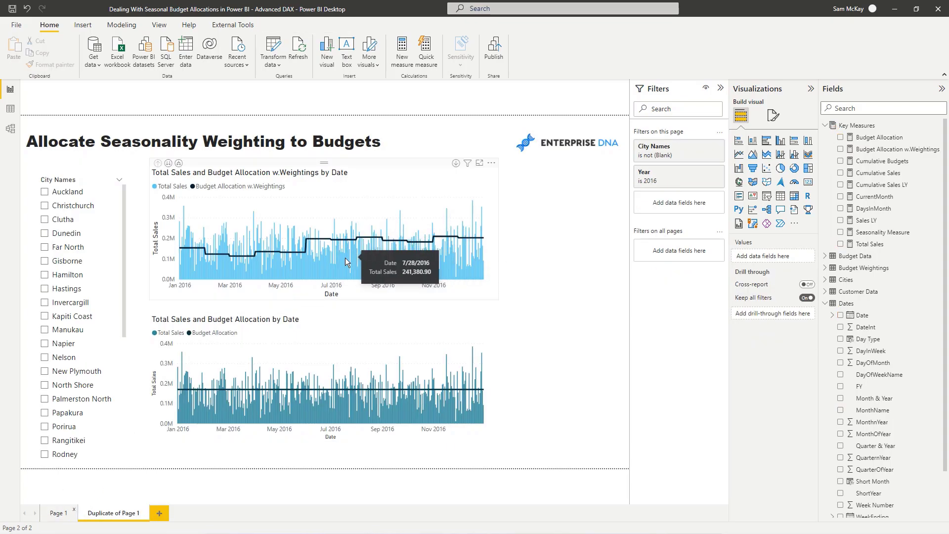
Convert both charts on the duplicated page to tables and remove Month & Year from the lower Budget Allocation table.
left_click(370, 345)
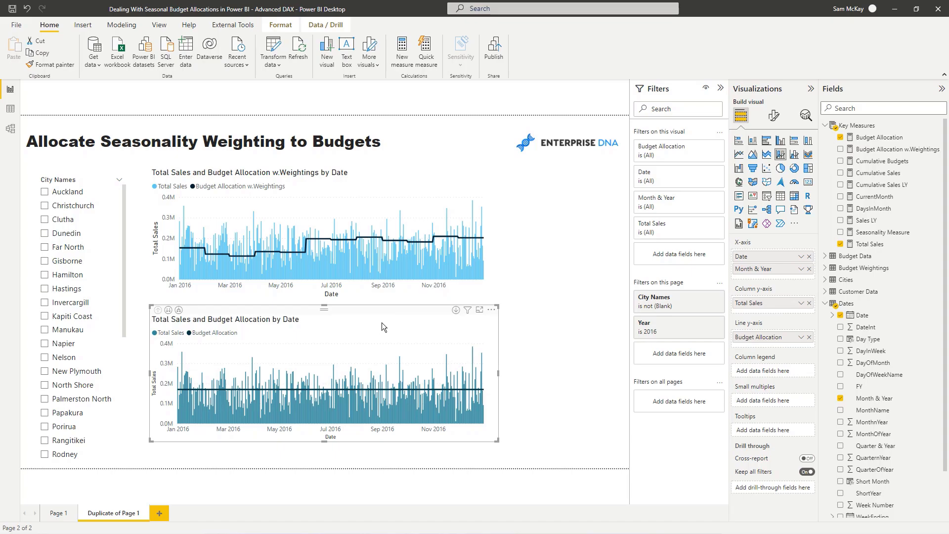
left_click(780, 198)
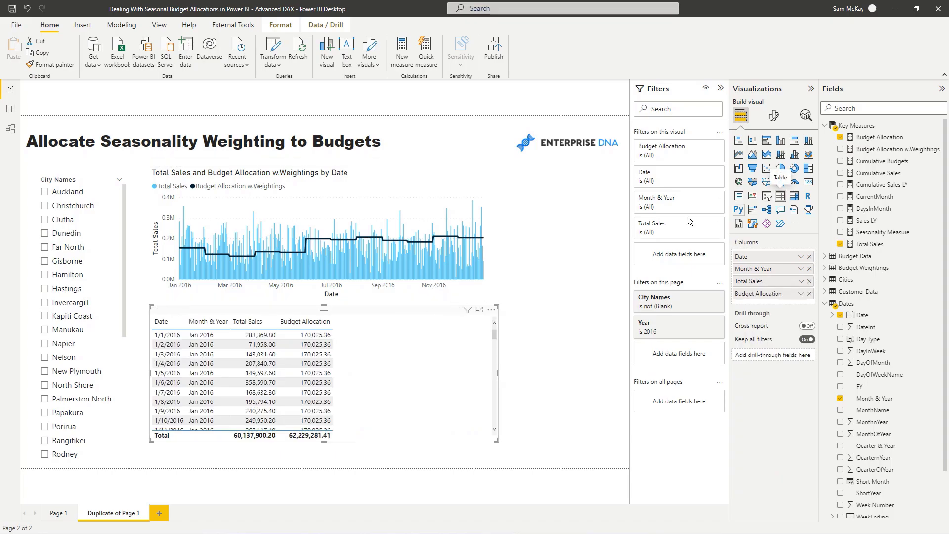
left_click(464, 222)
left_click(780, 196)
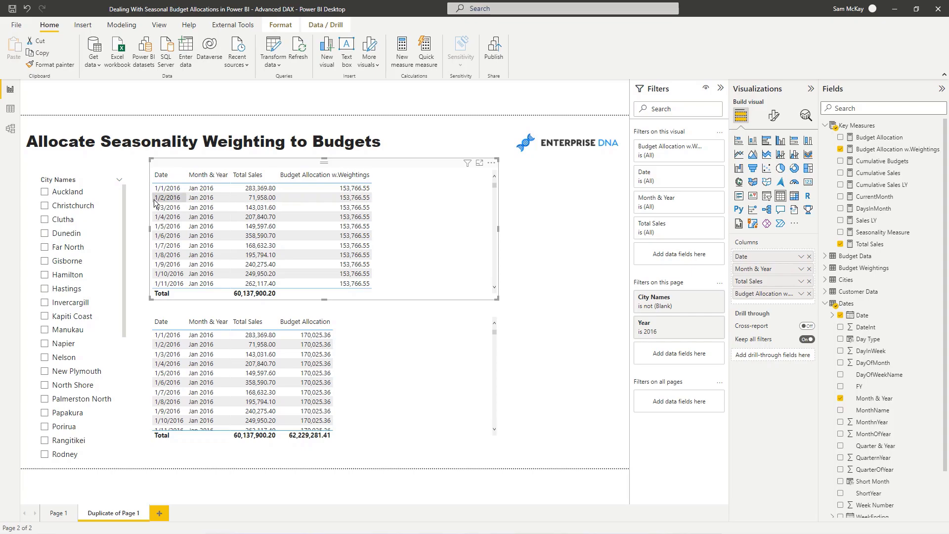
left_click(381, 373)
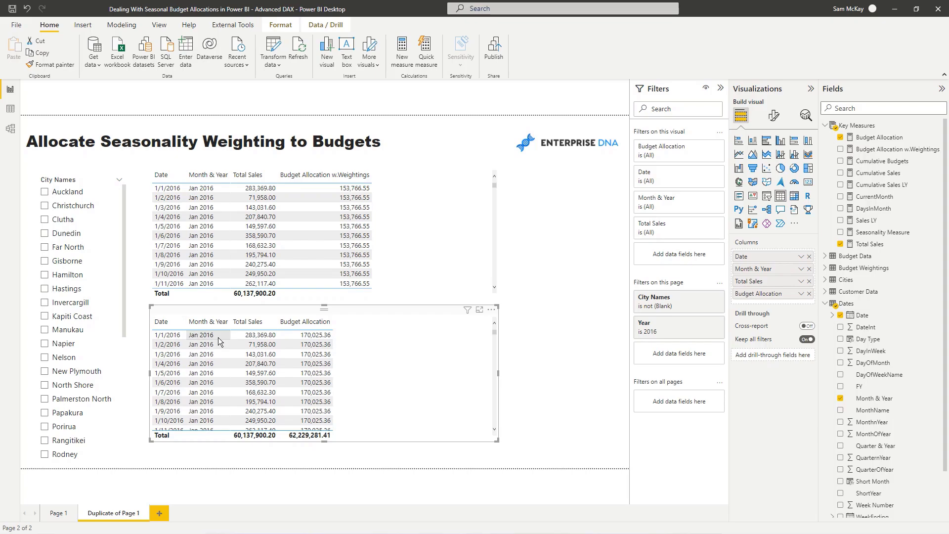
left_click(809, 268)
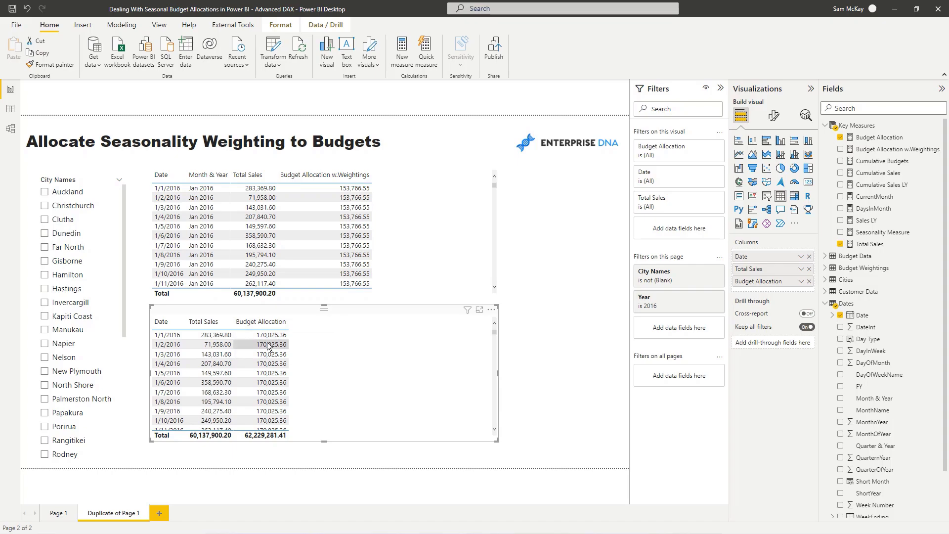
Examine how the Budget Allocation formula combines DaysinDateContext, DaysinMonth and TotalBudget in its RETURN expression.
left_click(886, 138)
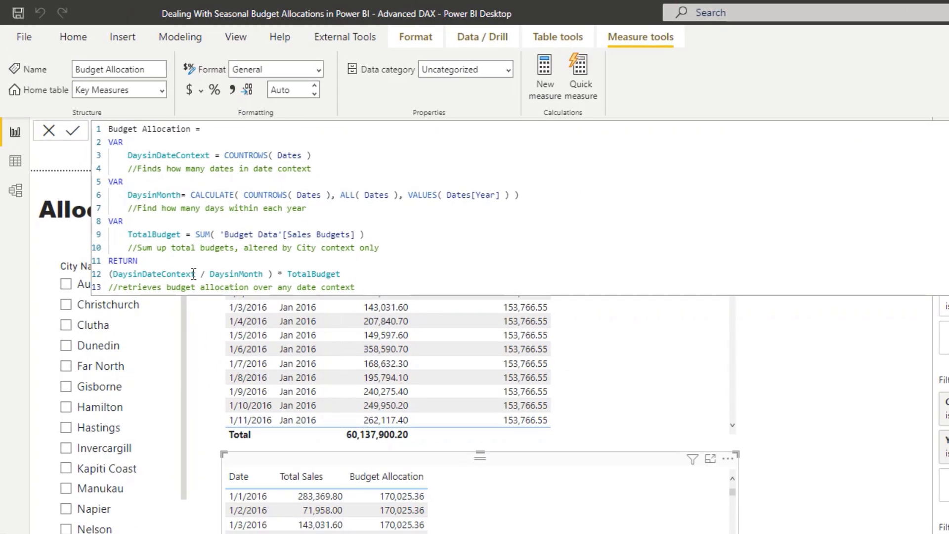
left_click_drag(196, 274, 116, 272)
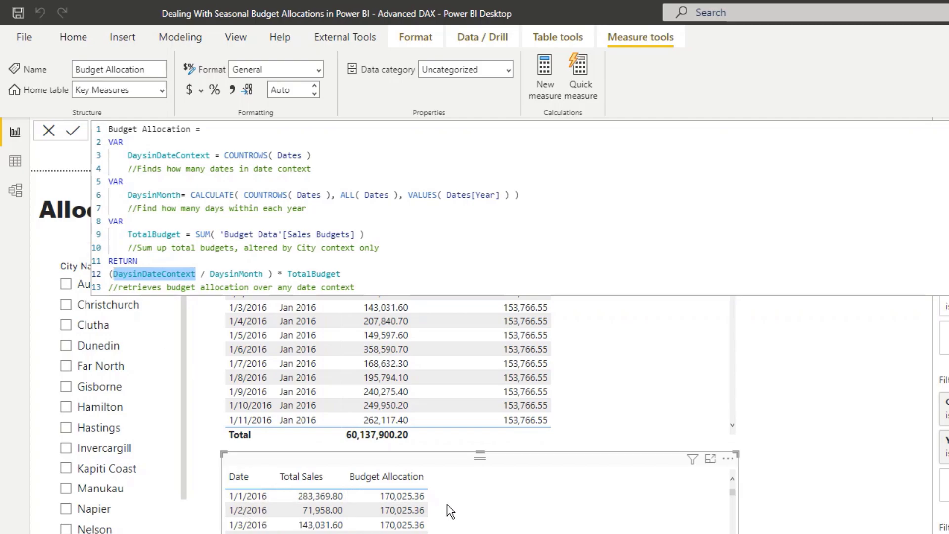
left_click_drag(269, 275, 210, 275)
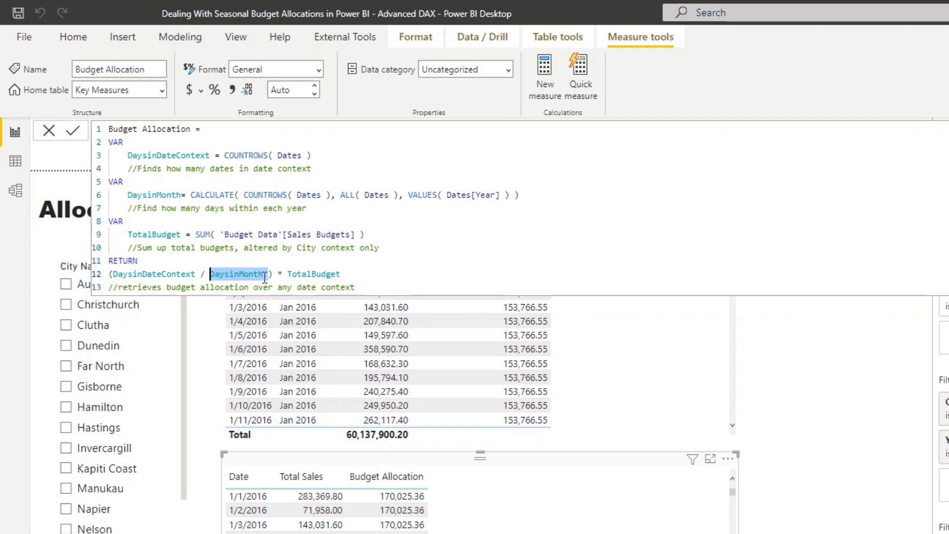
left_click_drag(288, 275, 341, 272)
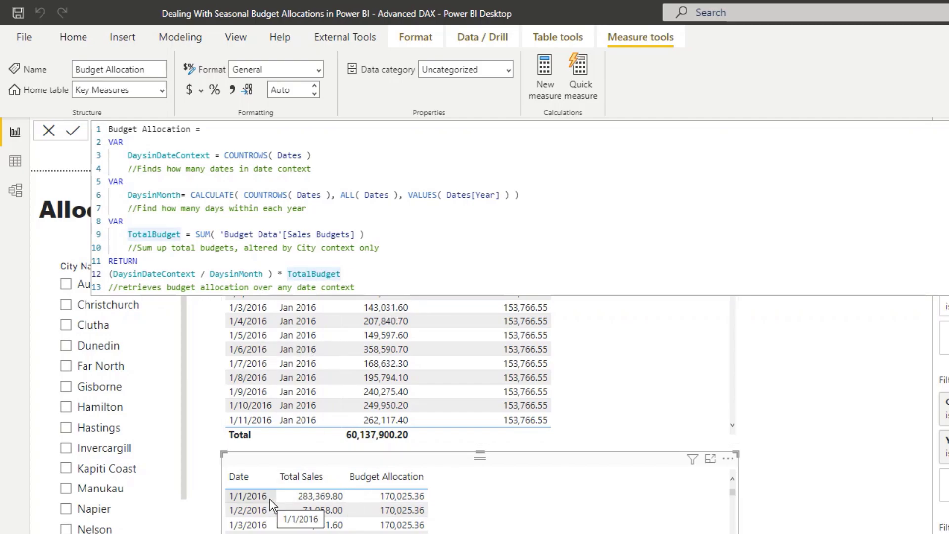
left_click_drag(195, 274, 114, 274)
left_click_drag(263, 274, 203, 275)
left_click_drag(342, 274, 287, 274)
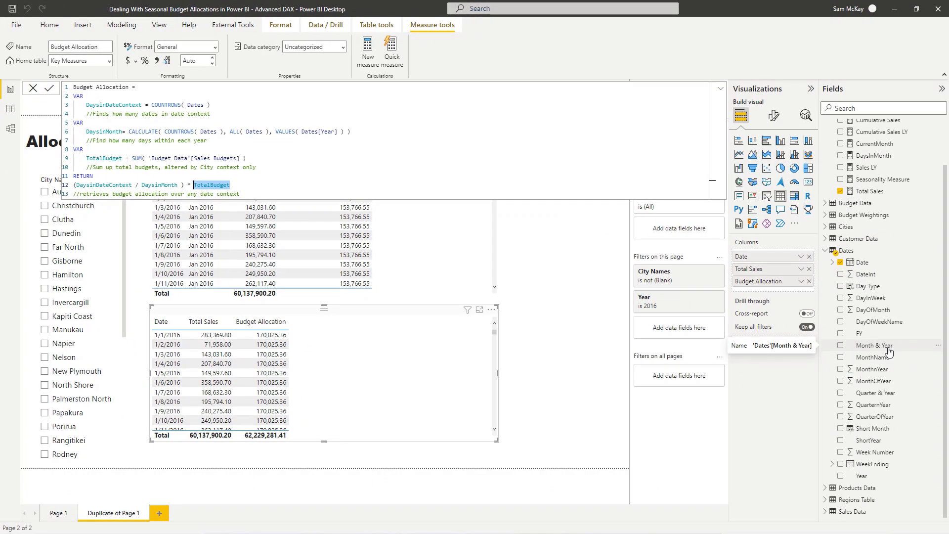
Replace the Date column with Month & Year in the lower Budget Allocation table.
left_click_drag(875, 345, 682, 297)
scroll(896, 273, "up", 2)
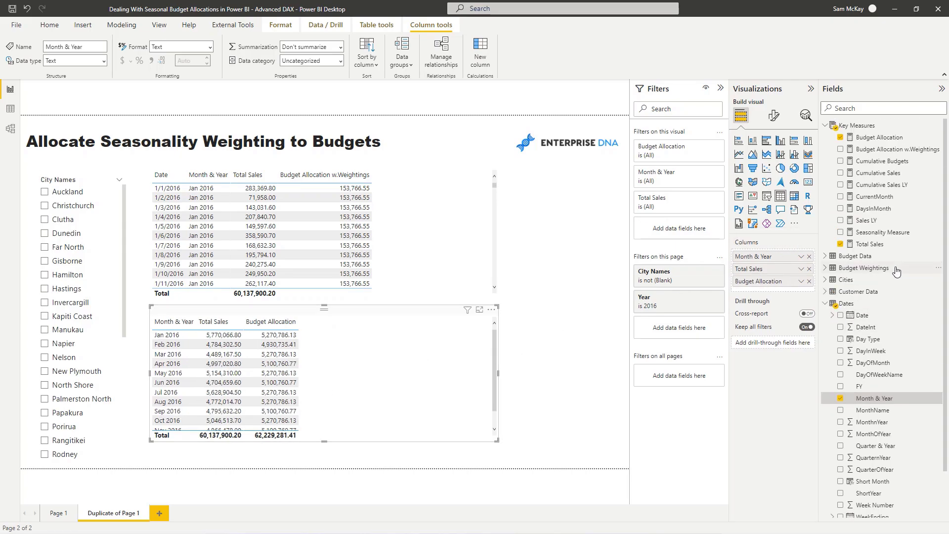
Rename the DaysinMonth variable to DaysinYear in the Budget Allocation measure, both in its definition and in the RETURN expression.
left_click(879, 138)
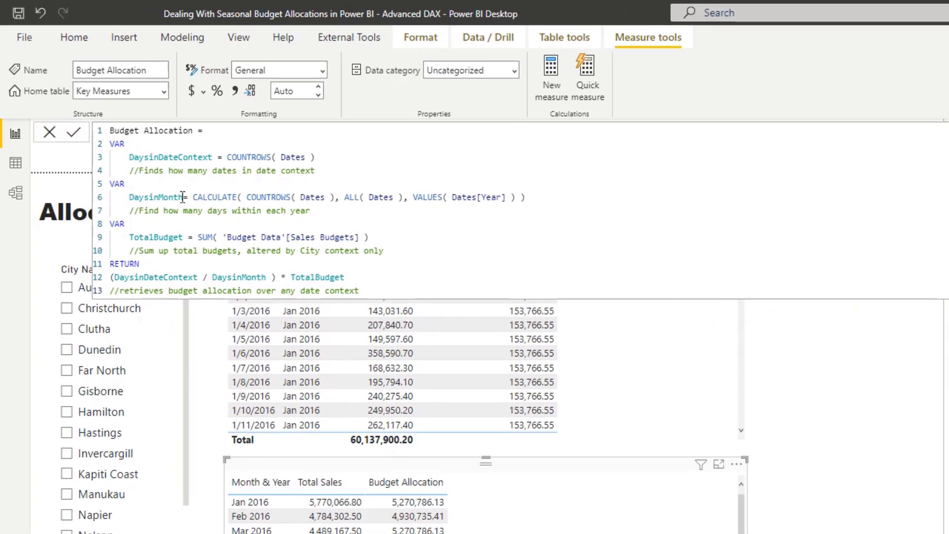
left_click_drag(122, 131, 107, 131)
left_click_drag(516, 197, 420, 196)
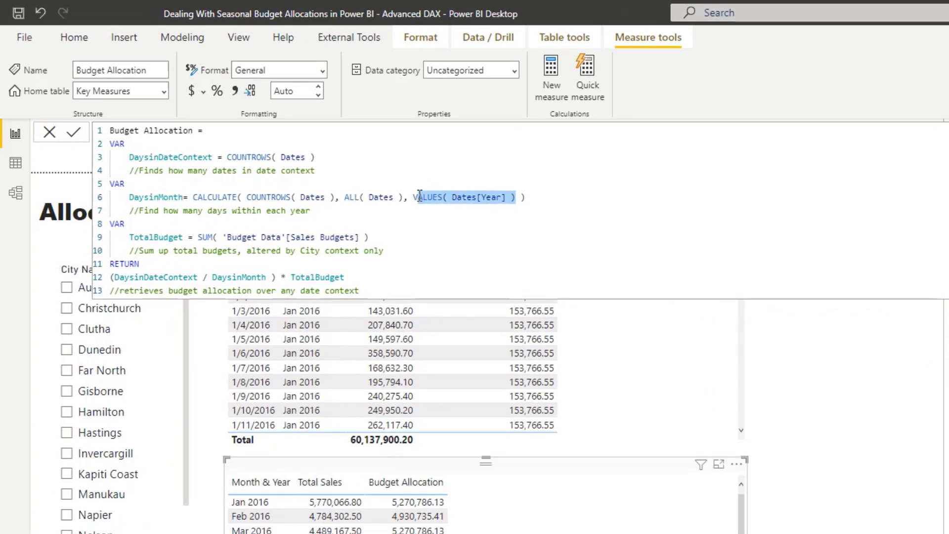
left_click_drag(183, 198, 159, 198)
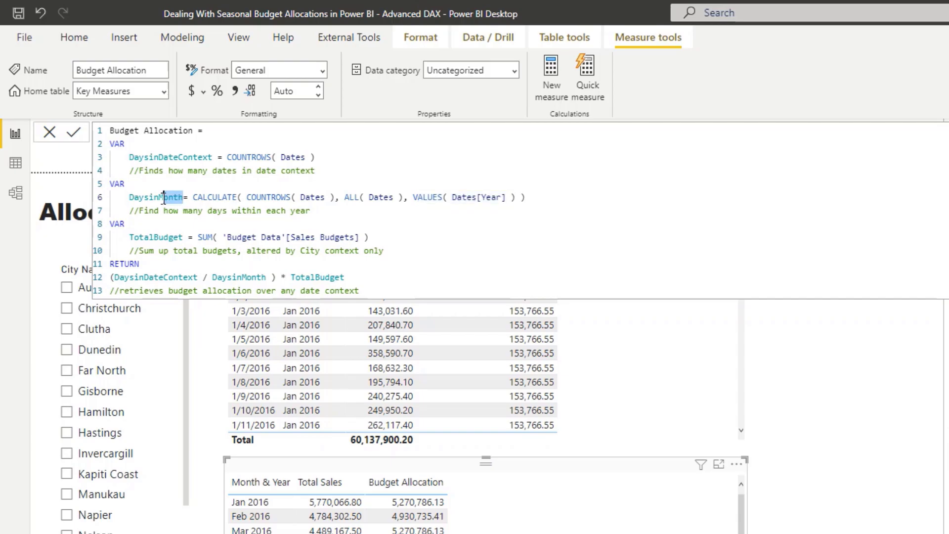
type("Year")
left_click_drag(268, 277, 242, 277)
type("Year")
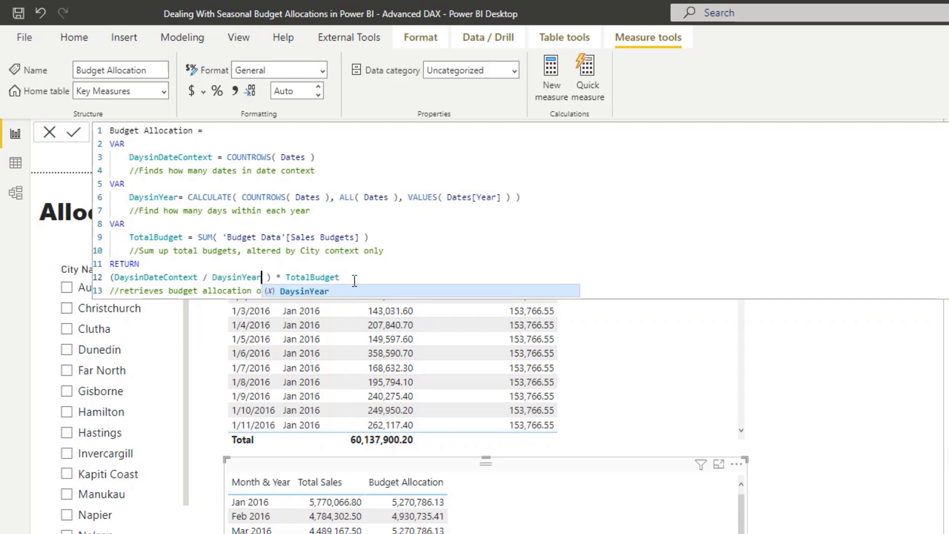
left_click(353, 277)
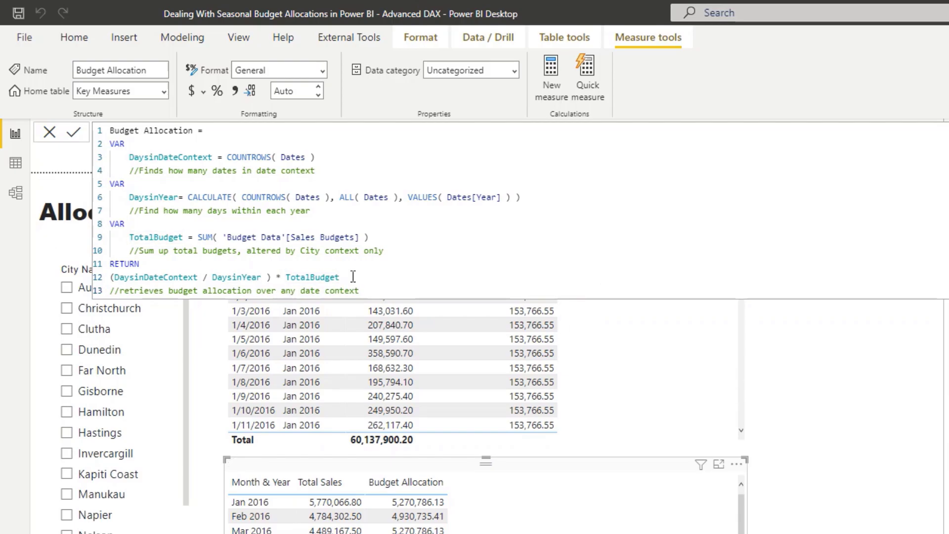
Review the DaysinYear and TotalBudget terms of the formula and the monthly percentages in the Budget Weightings table.
left_click_drag(262, 277, 213, 279)
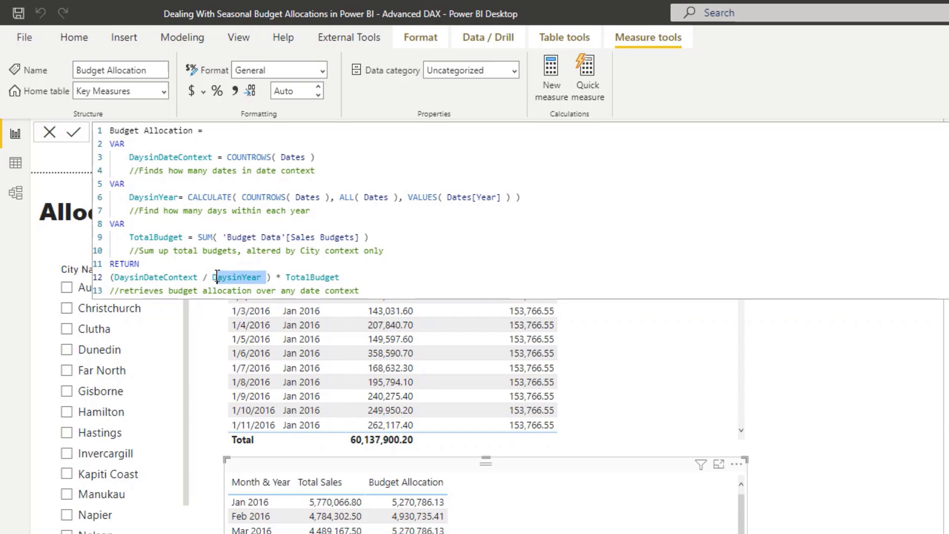
left_click_drag(347, 278, 286, 277)
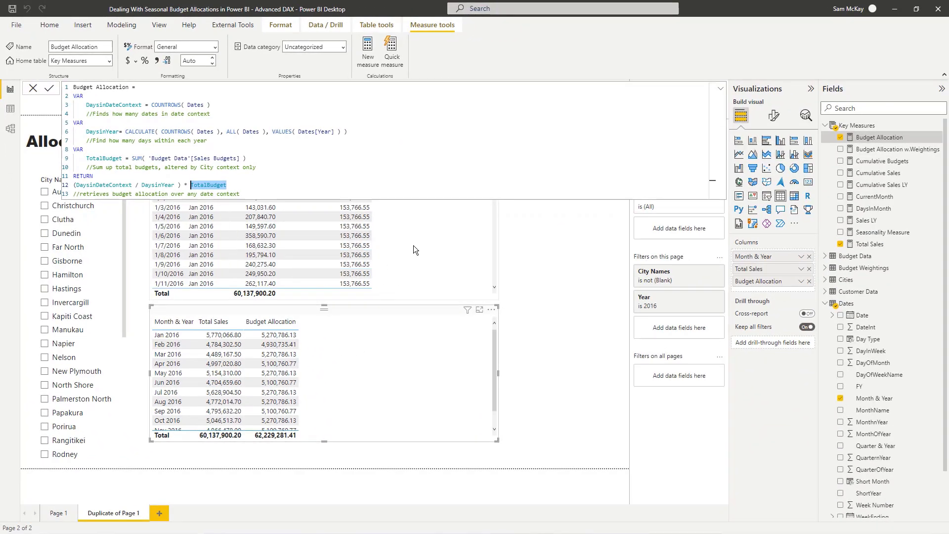
left_click(10, 109)
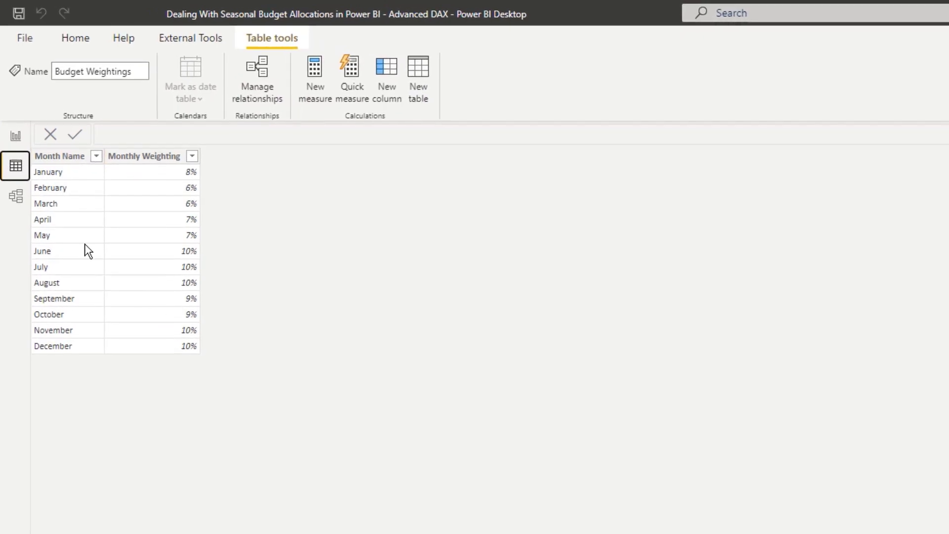
left_click(16, 136)
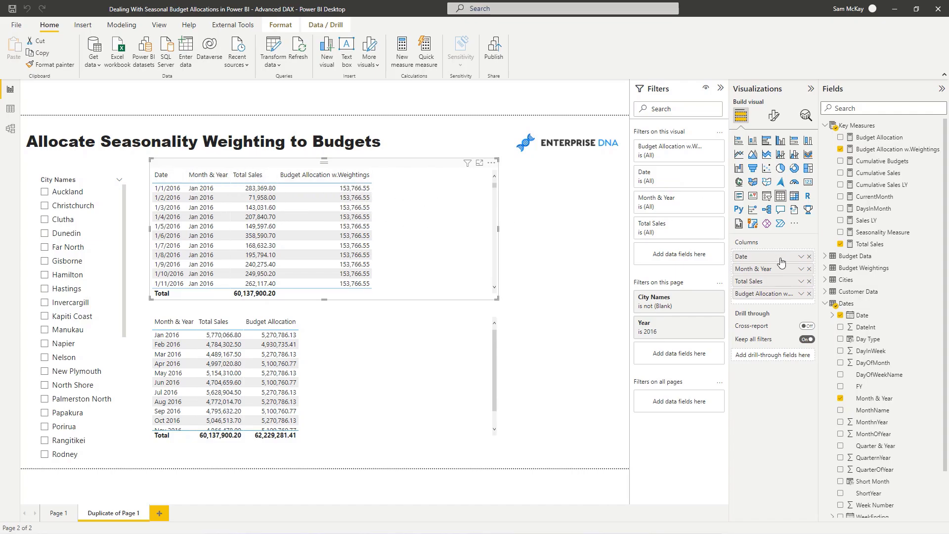
Remove Month & Year from the upper weighted allocation table and replace Month & Year with Date in the lower table.
left_click(809, 268)
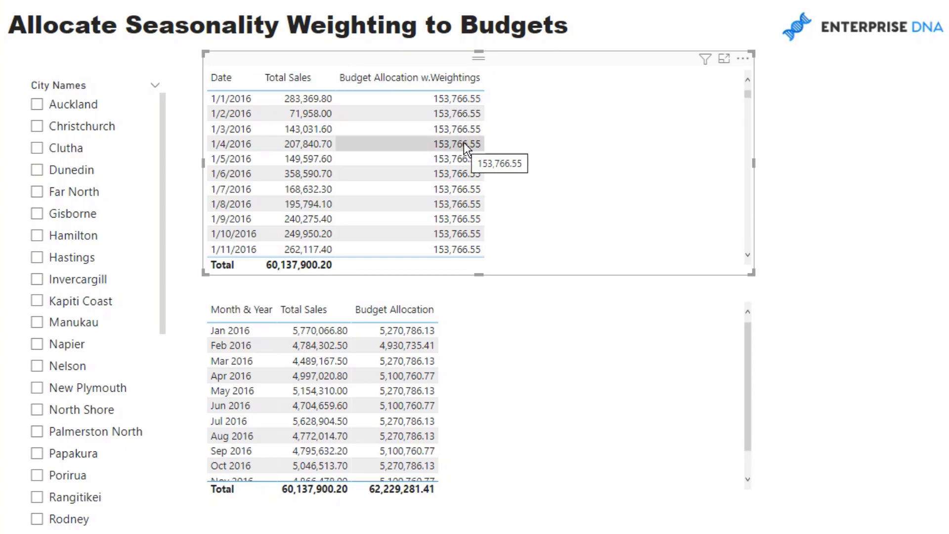
left_click(589, 345)
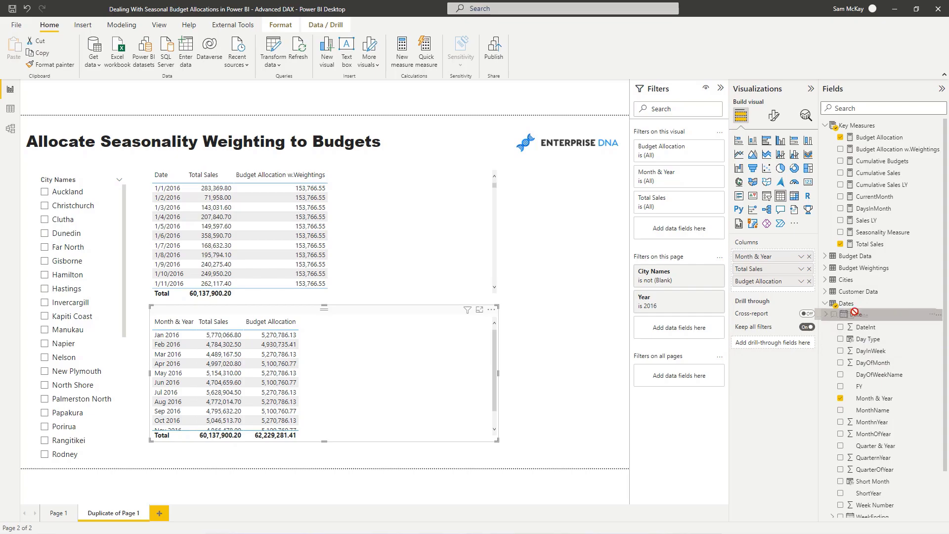
left_click_drag(862, 315, 781, 256)
left_click(802, 256)
left_click(831, 309)
left_click(846, 266)
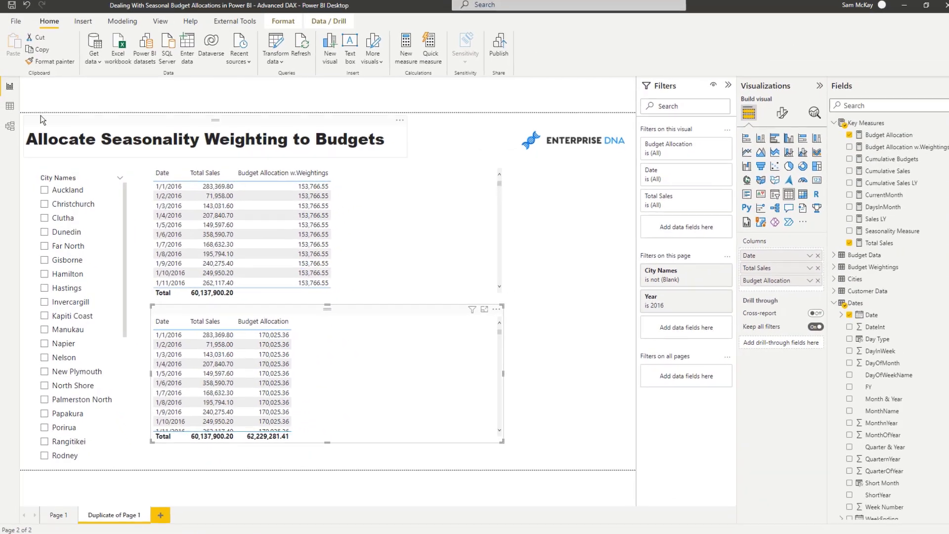
Compare the January and February percentages in the Budget Weightings table with the daily allocations in both report tables.
left_click(10, 109)
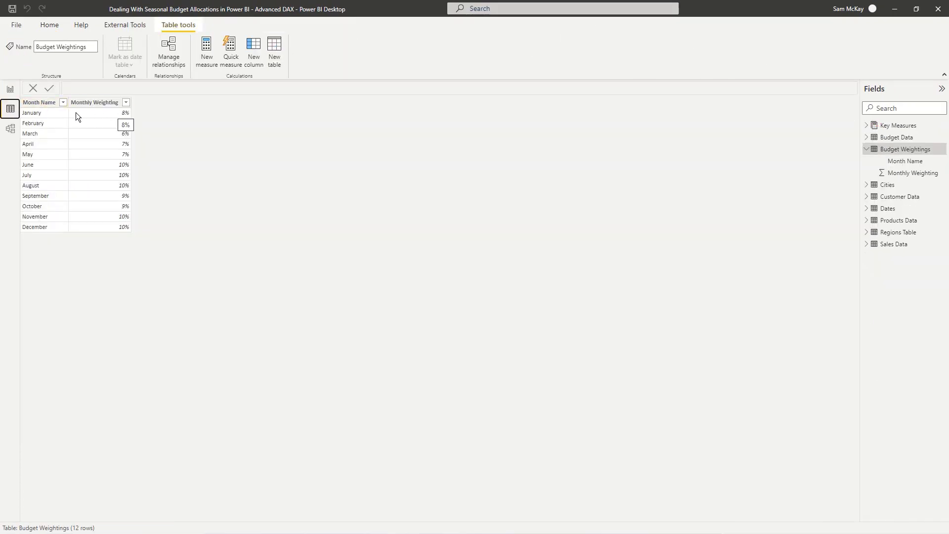
left_click(10, 89)
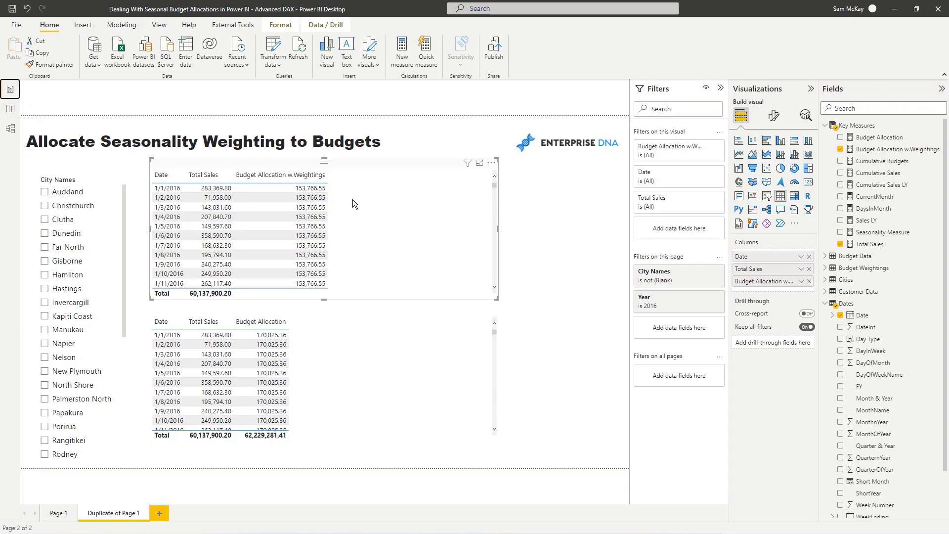
scroll(358, 220, "down", 10)
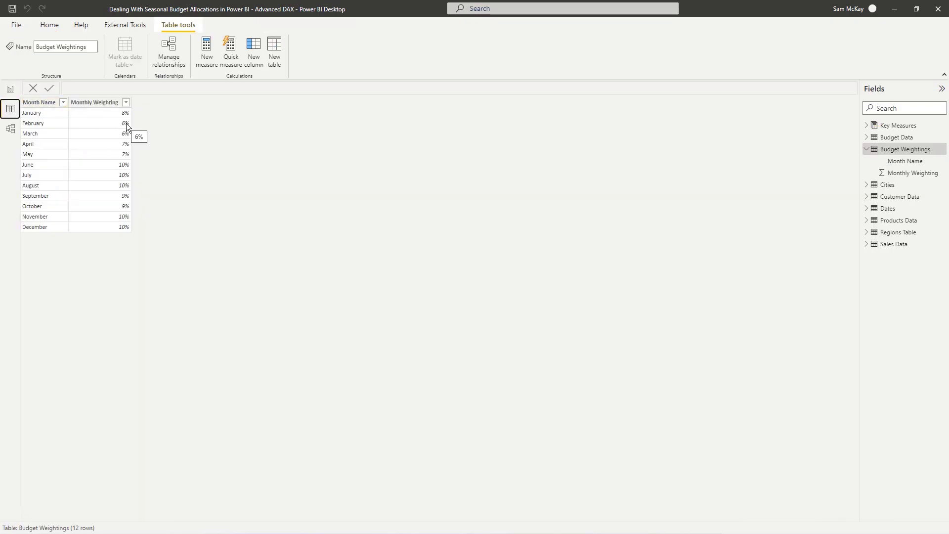
left_click(10, 89)
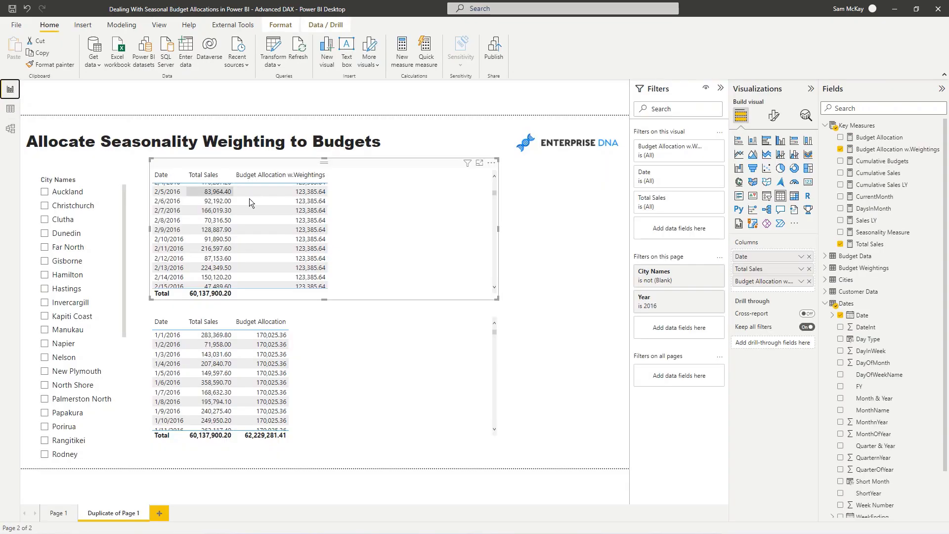
scroll(277, 359, "down", 11)
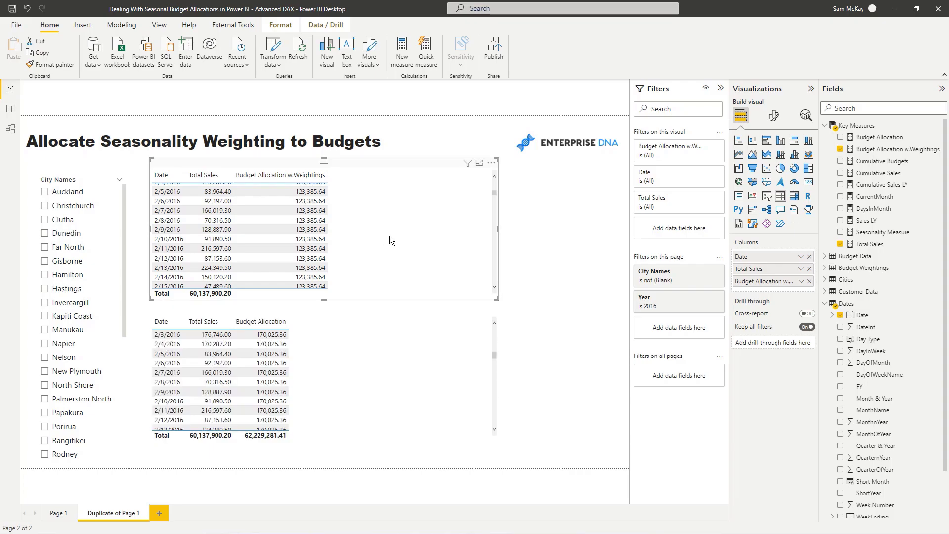
Open the Budget Allocation w.Weightings measure and examine how its Seasonality and TotalBudget variables use the Seasonality Measure.
left_click(897, 149)
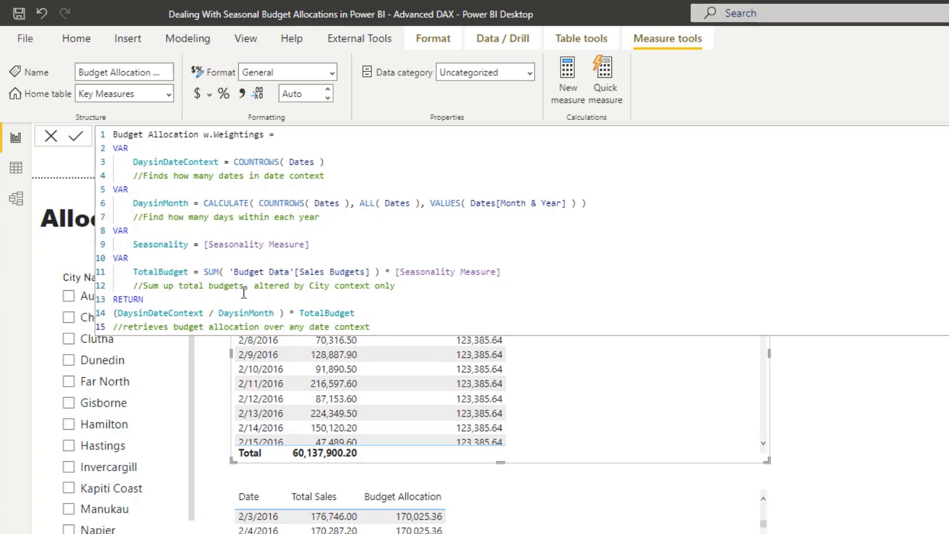
left_click_drag(134, 245, 324, 250)
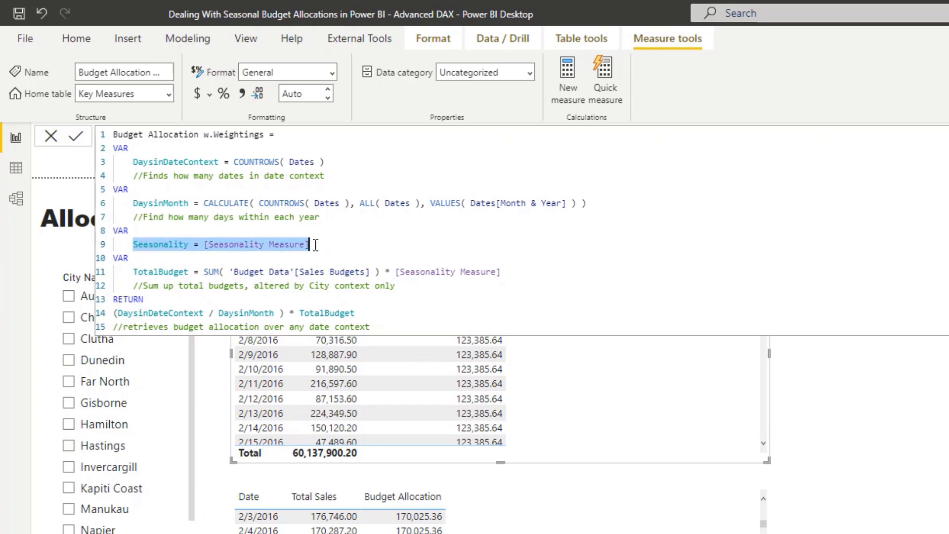
left_click(315, 246)
left_click_drag(315, 245, 205, 245)
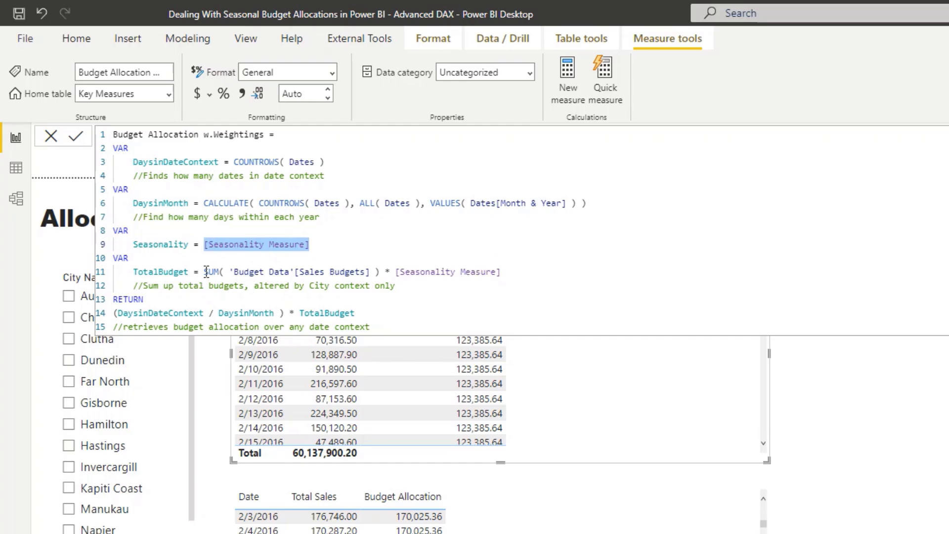
left_click_drag(205, 272, 375, 273)
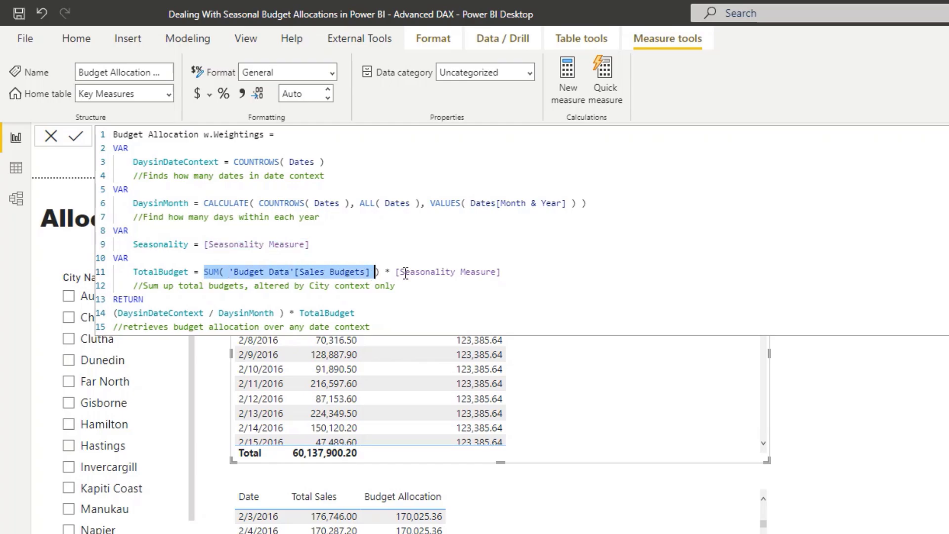
left_click_drag(501, 273, 397, 273)
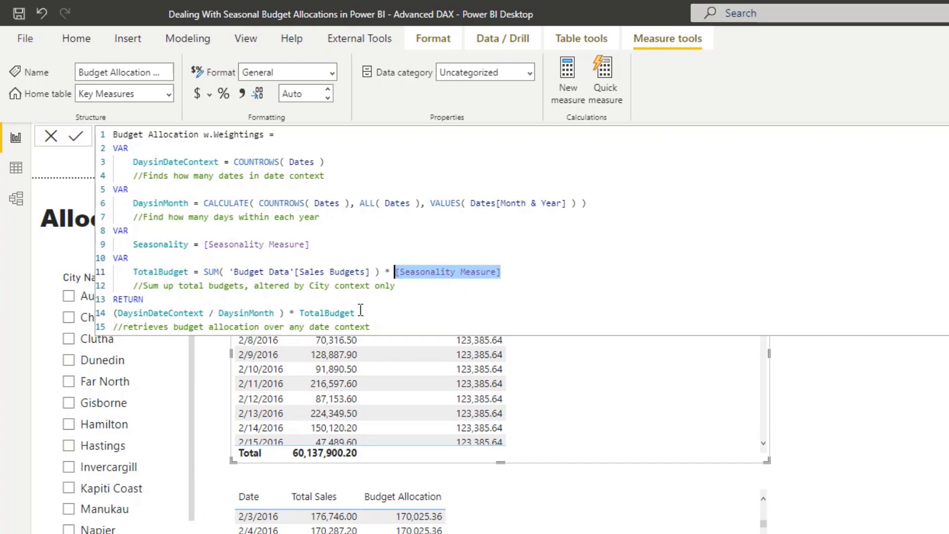
Examine the DaysinDateContext, DaysinMonth and TotalBudget terms in the RETURN expression of the weighted allocation formula.
left_click_drag(356, 313, 300, 313)
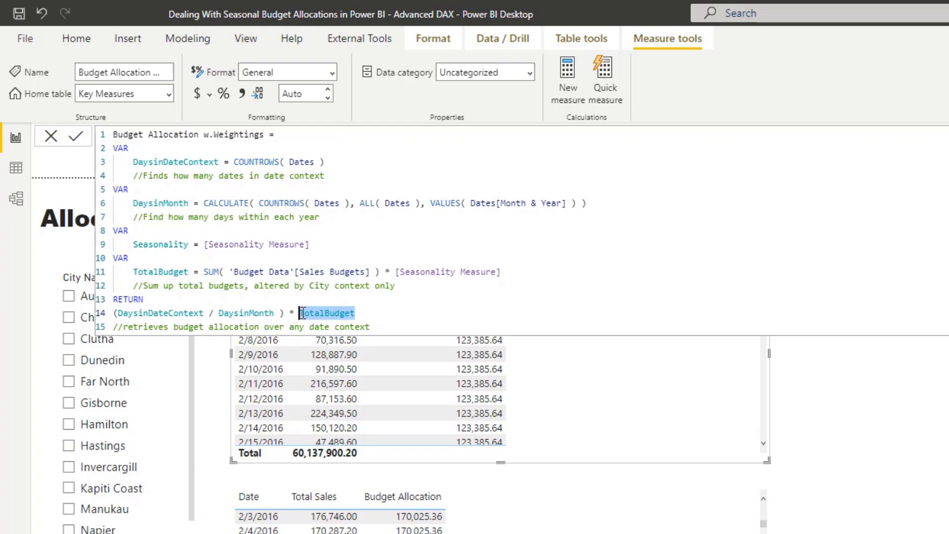
left_click(376, 310)
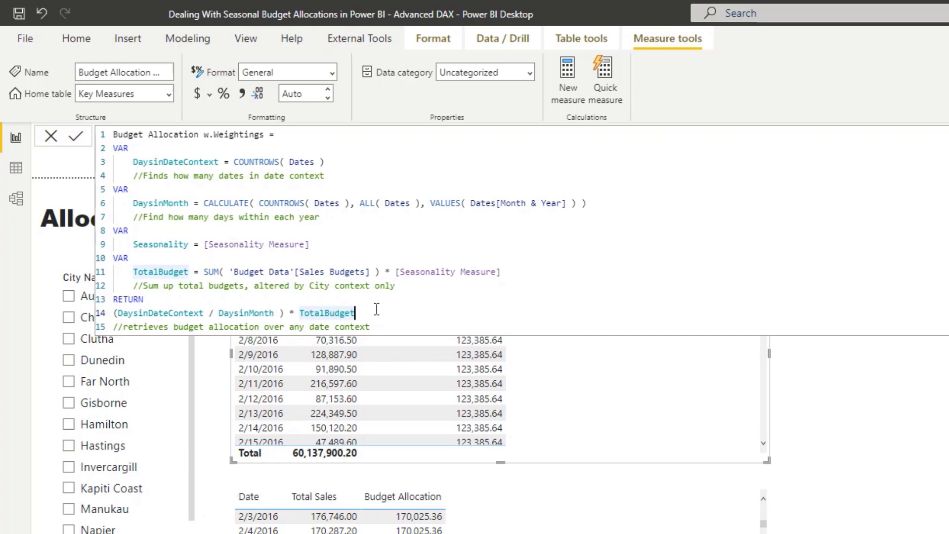
double_click(119, 316)
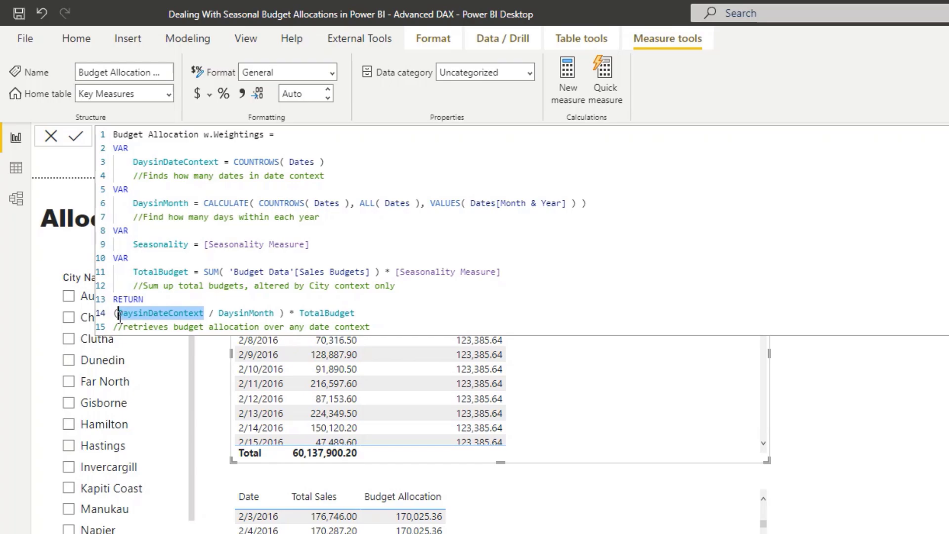
double_click(275, 315)
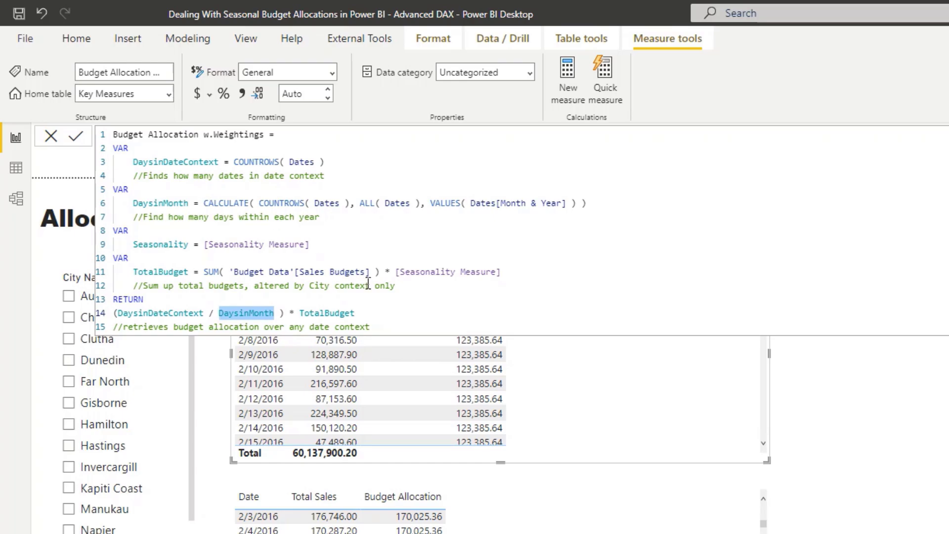
left_click_drag(356, 314, 299, 314)
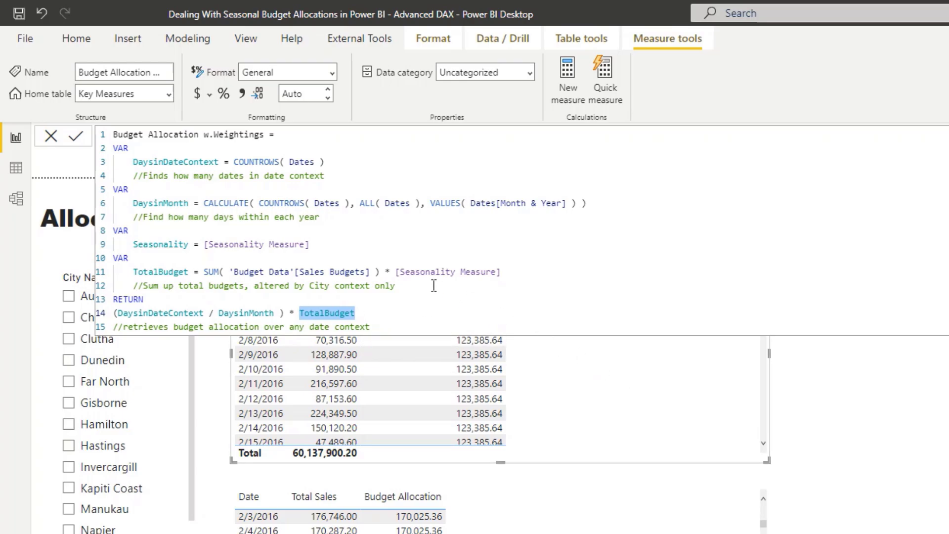
Close the formula and add the Seasonality Measure as a column in the upper weighted allocation table.
left_click(858, 420)
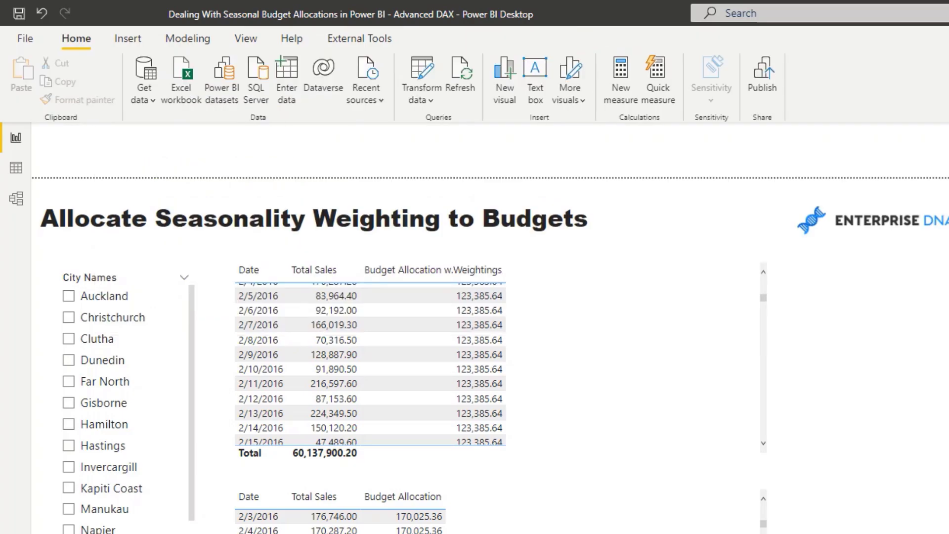
left_click(624, 382)
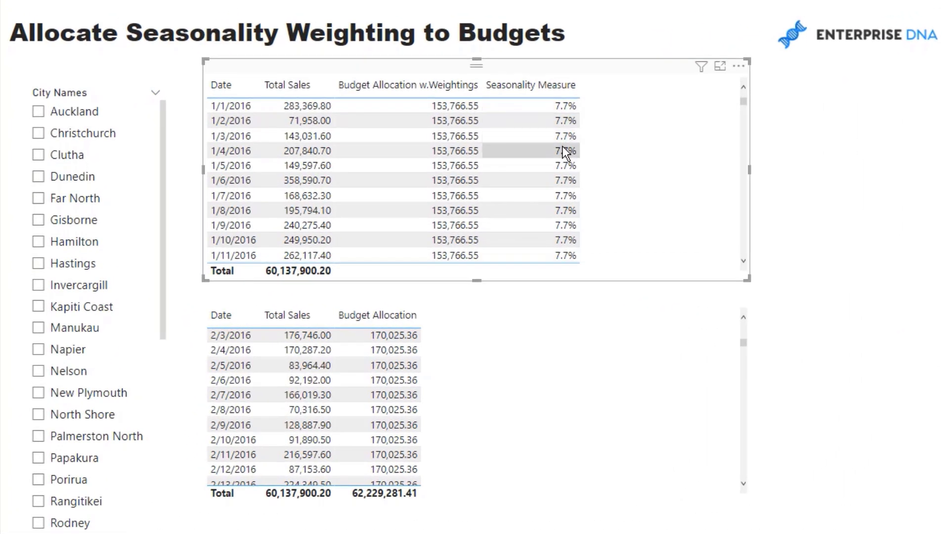
scroll(563, 184, "down", 10)
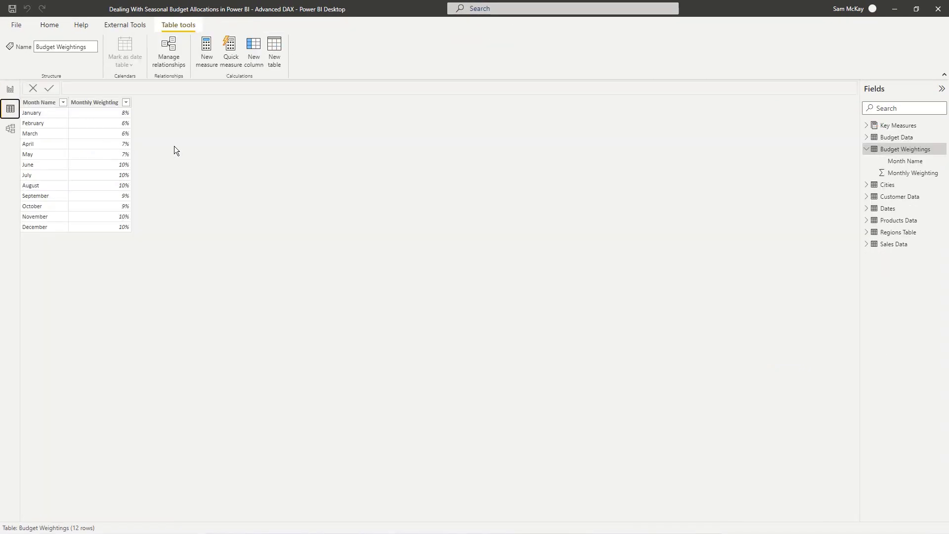
Set the Monthly Weighting column of the Budget Weightings table to display percentages with 2 decimal places.
left_click(910, 172)
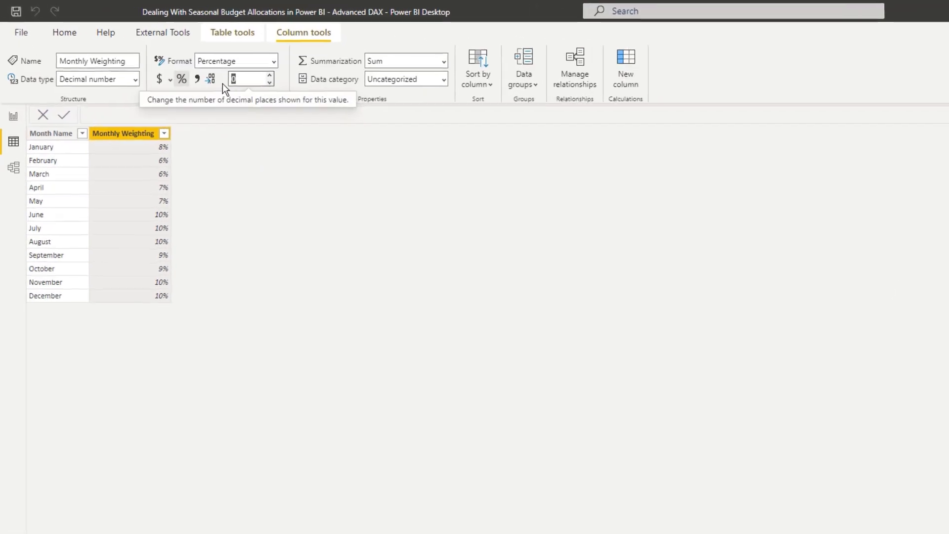
left_click(179, 61)
type("2")
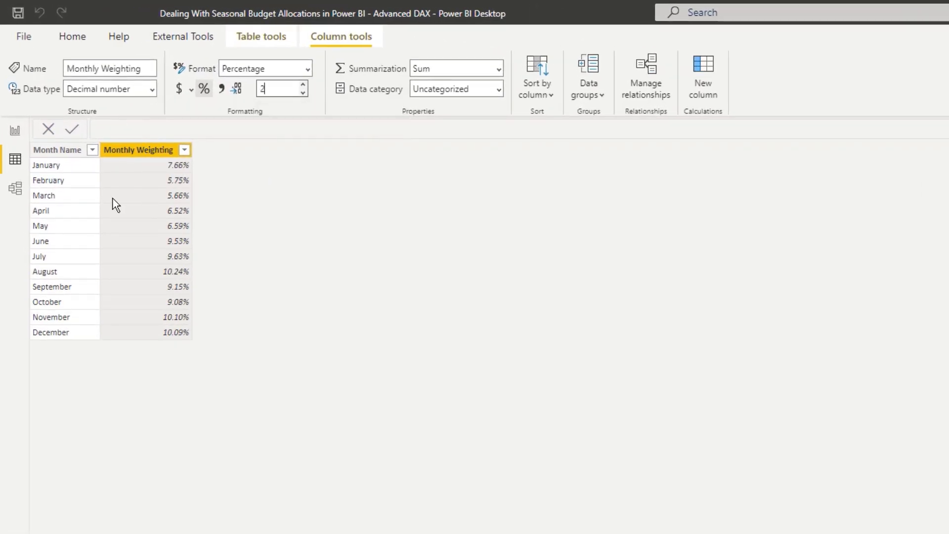
Return to the report and check the daily Seasonality Measure percentages in the upper table against the monthly weightings.
left_click(14, 130)
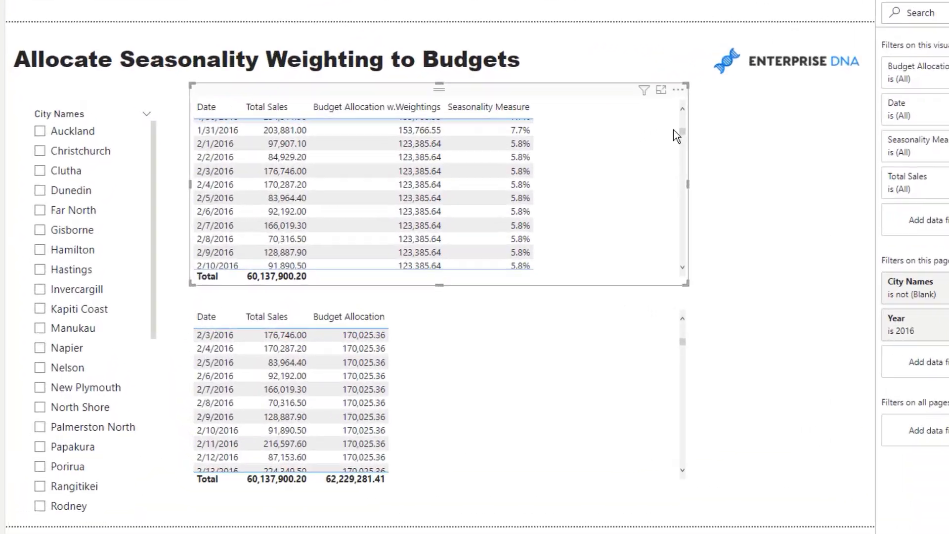
scroll(465, 246, "up", 7)
scroll(556, 117, "up", 2)
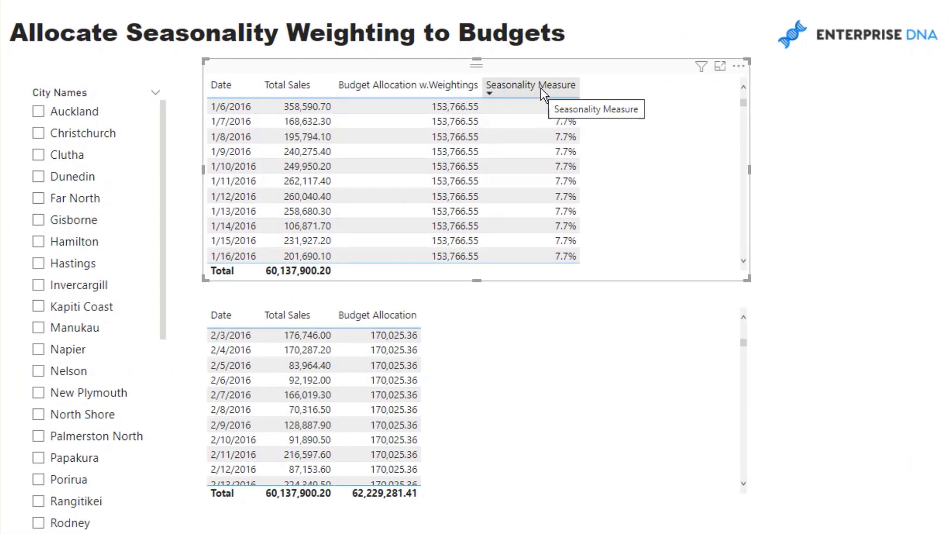
scroll(563, 100, "down", 2)
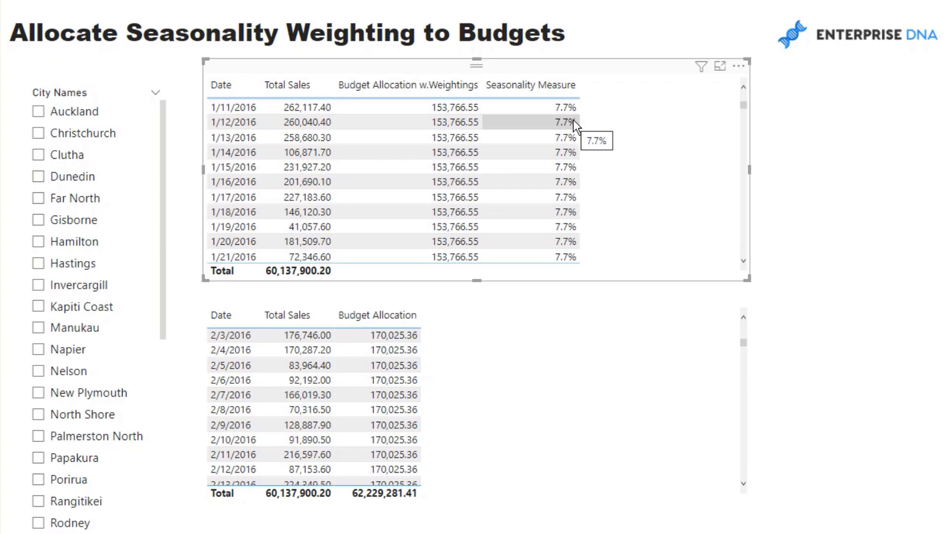
scroll(571, 126, "up", 3)
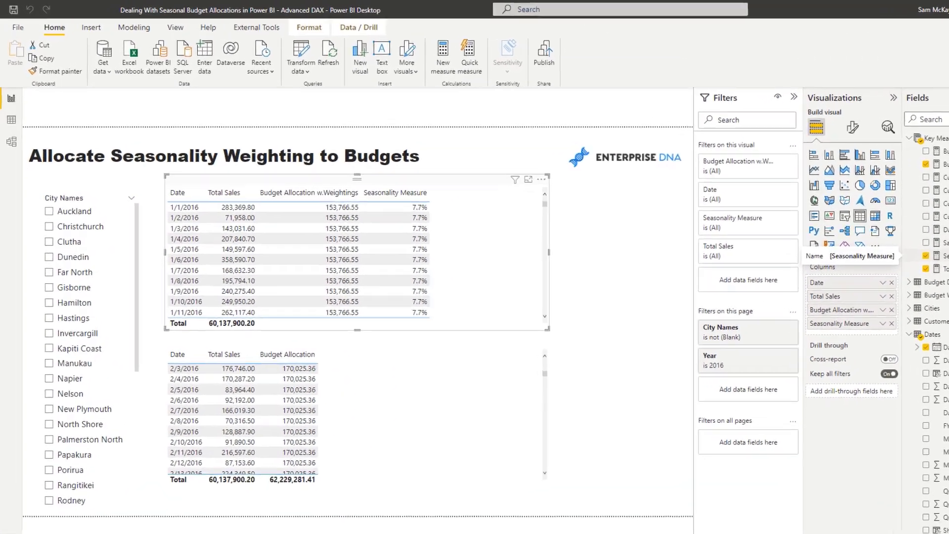
Open the Seasonality Measure and examine its AVERAGEX formula, which filters Budget Weightings by CurrentMonth.
left_click(937, 256)
left_click_drag(264, 135, 77, 96)
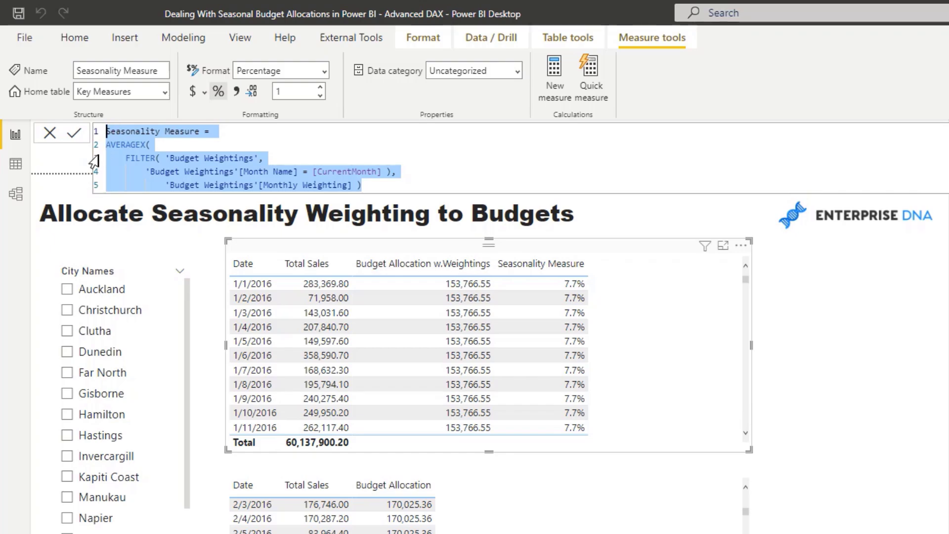
left_click(159, 143)
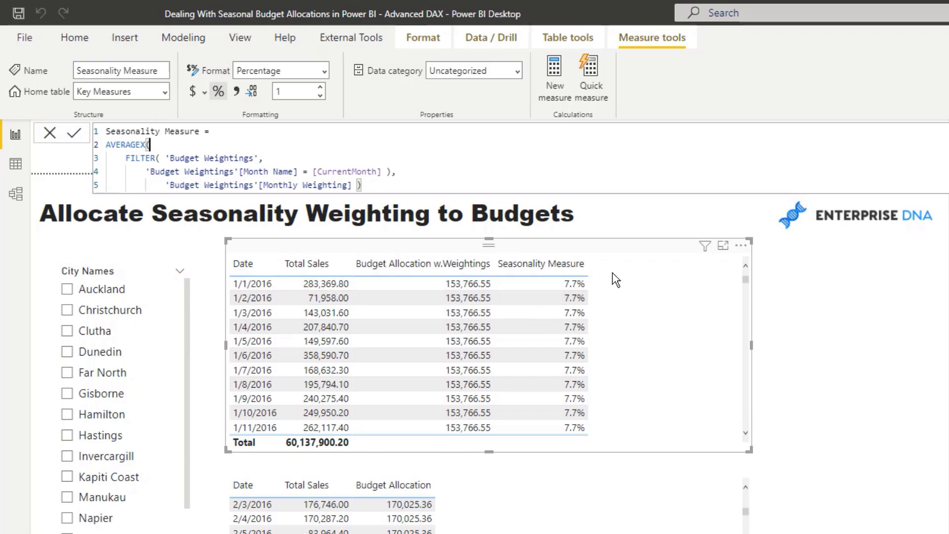
left_click_drag(477, 191, 90, 133)
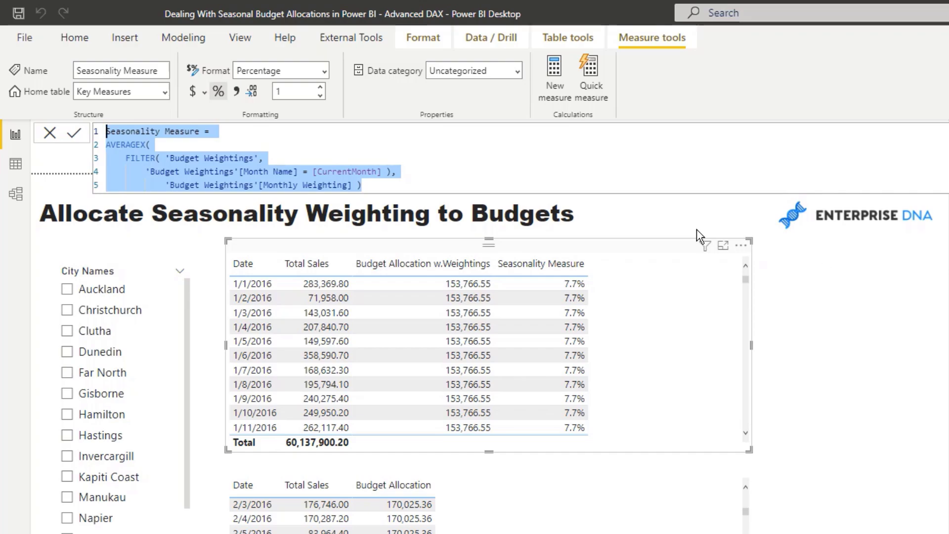
left_click(478, 181)
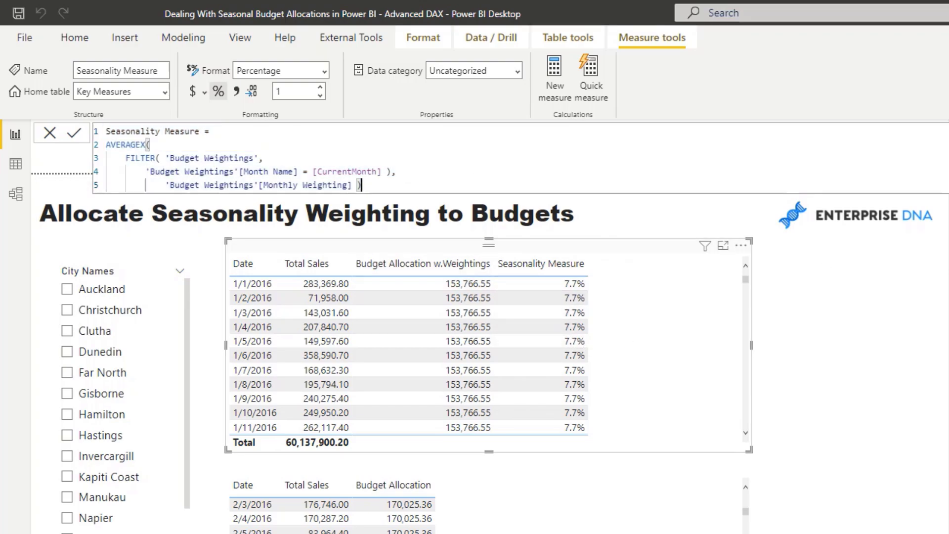
Reopen Budget Allocation w.Weightings and review the Seasonality Measure reference, the sales budget SUM and the terms of the RETURN expression.
left_click_drag(302, 239, 203, 240)
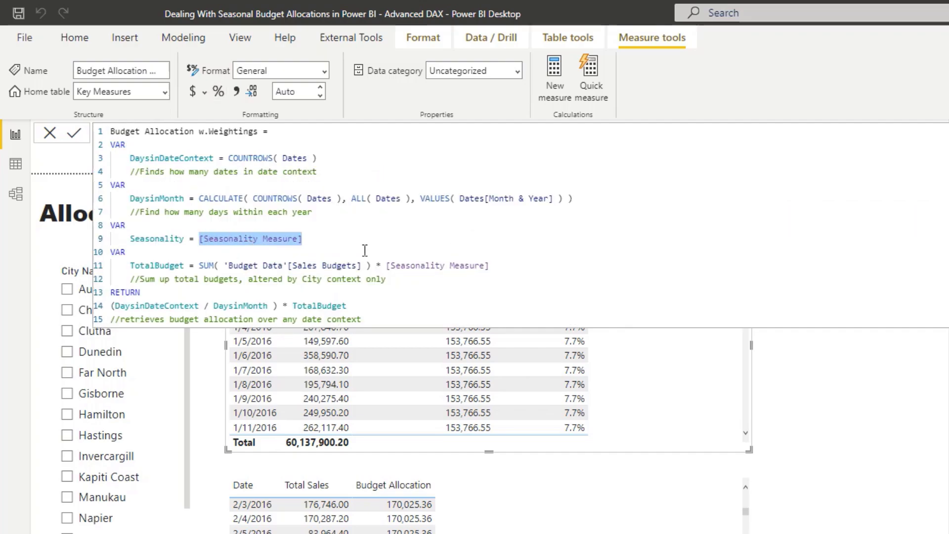
left_click_drag(366, 265, 196, 266)
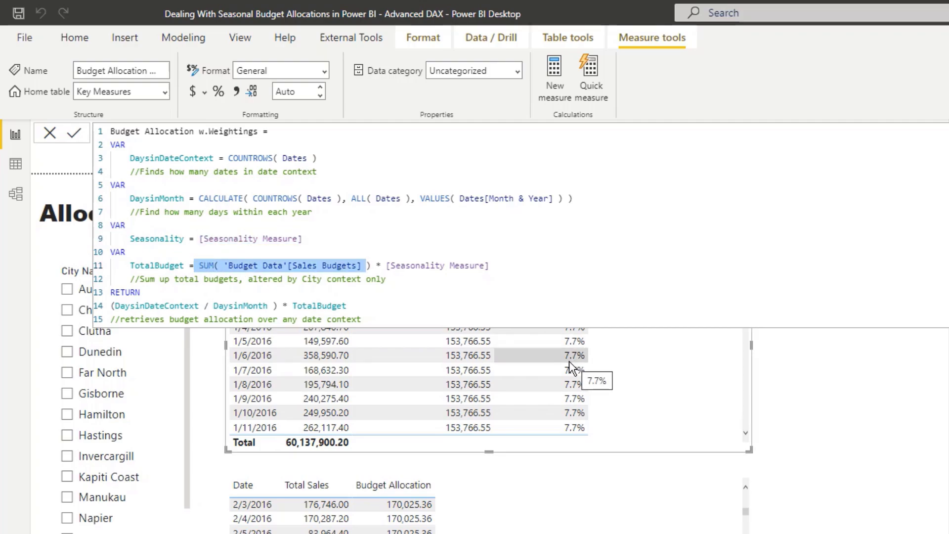
left_click(372, 266)
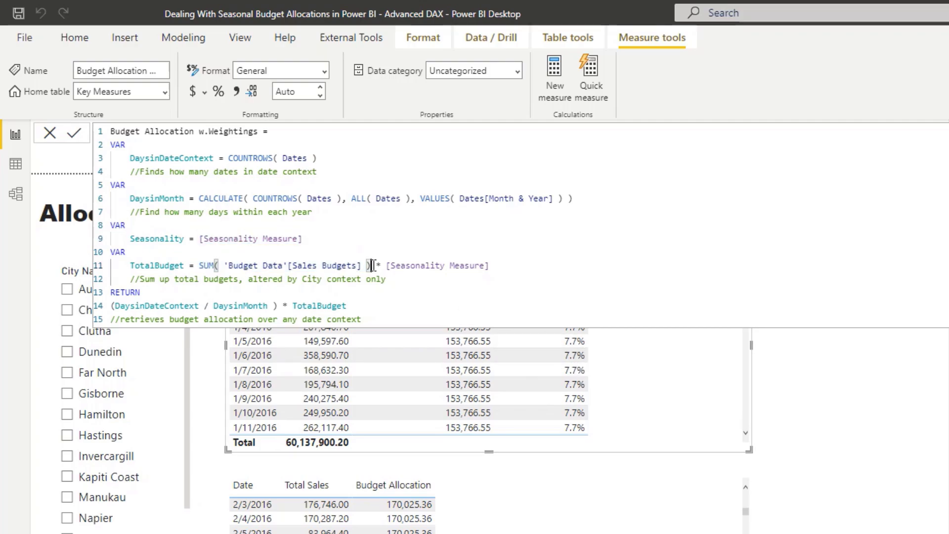
left_click_drag(374, 266, 208, 270)
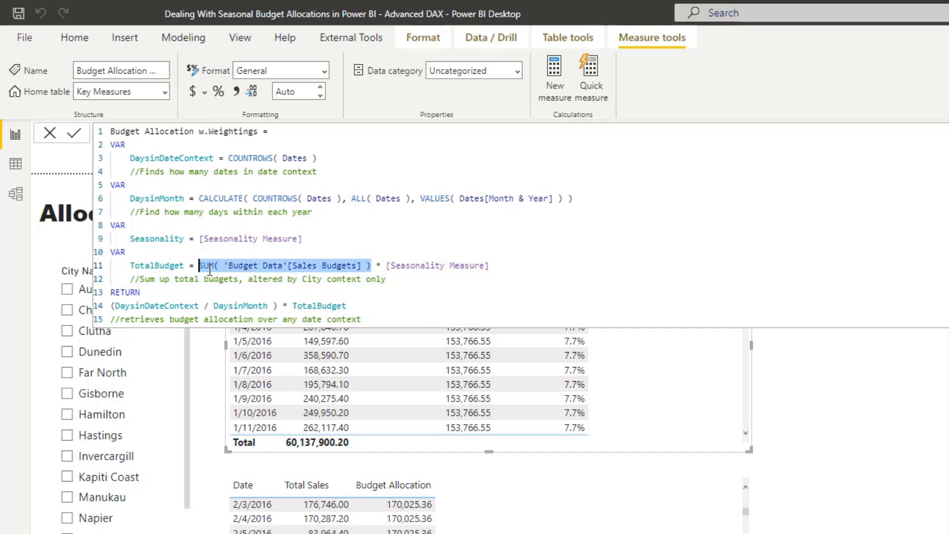
left_click_drag(347, 306, 293, 306)
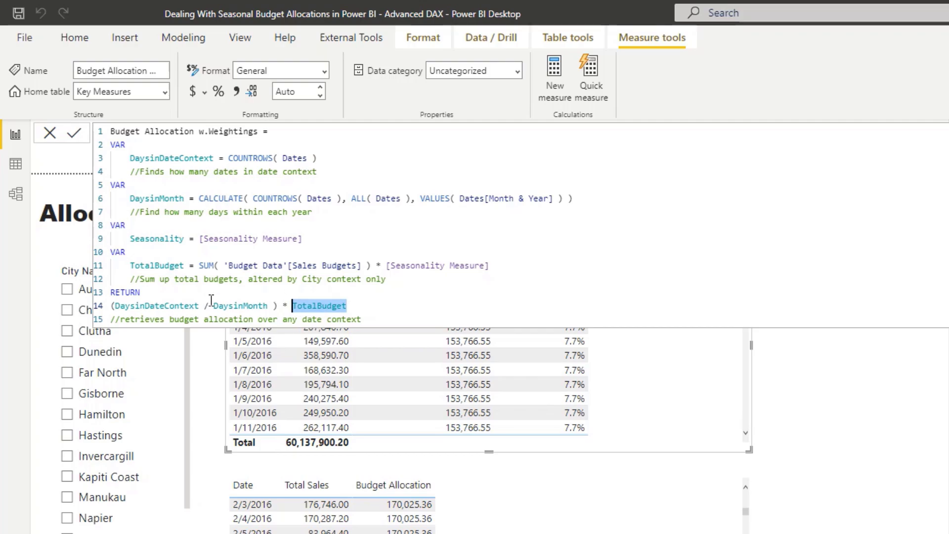
left_click_drag(203, 307, 114, 308)
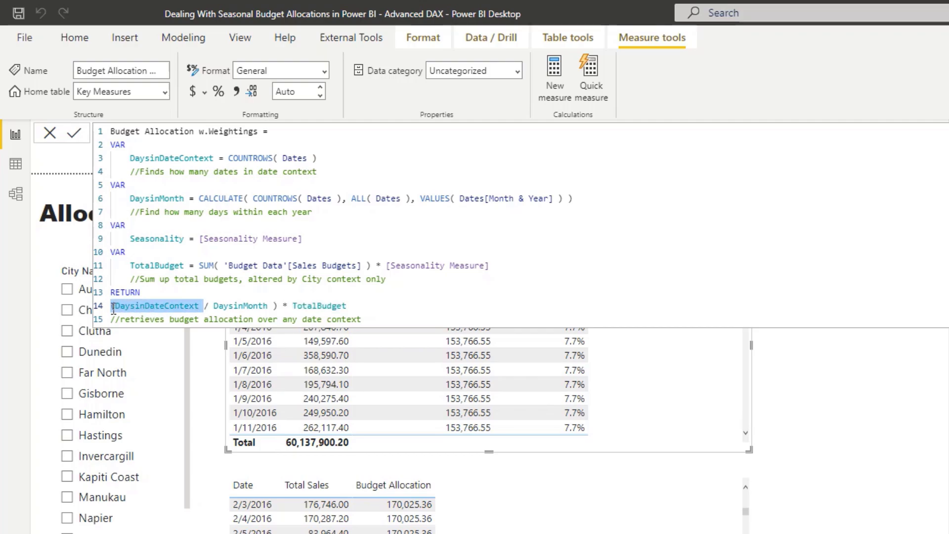
left_click_drag(214, 306, 355, 307)
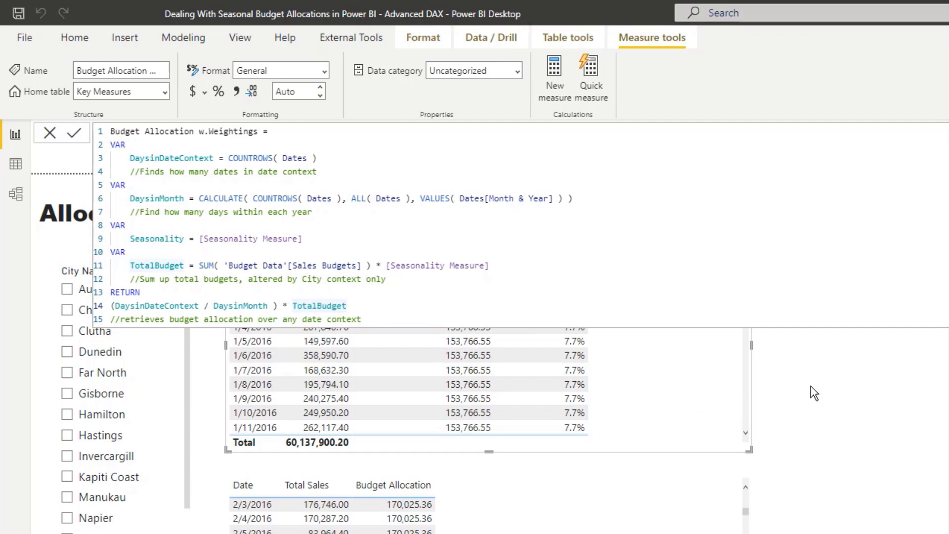
Close the measure formula and remove the Seasonality Measure column from the upper table.
left_click(669, 352)
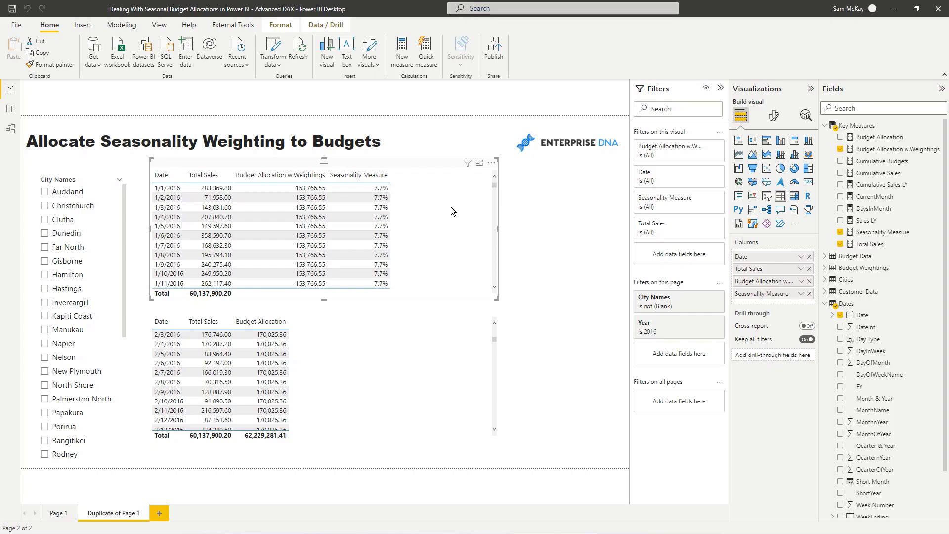
left_click(810, 294)
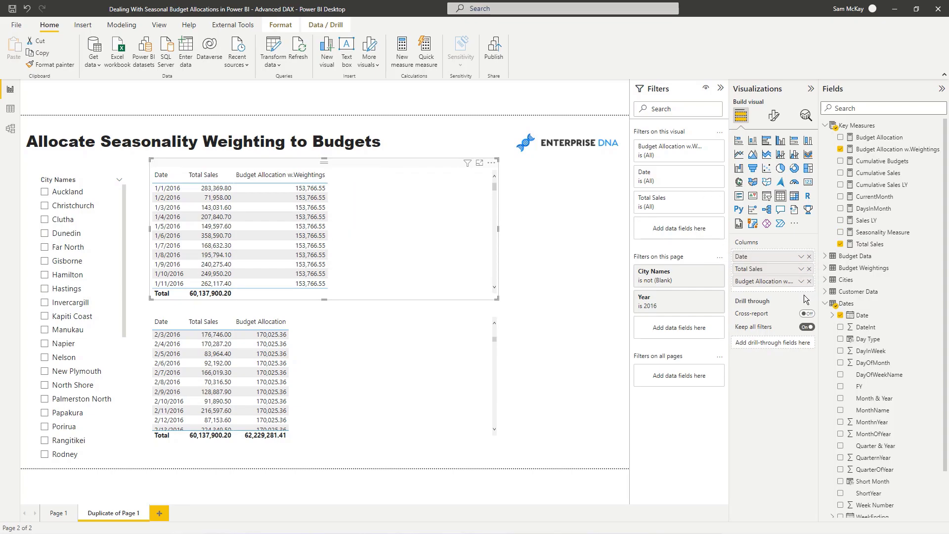
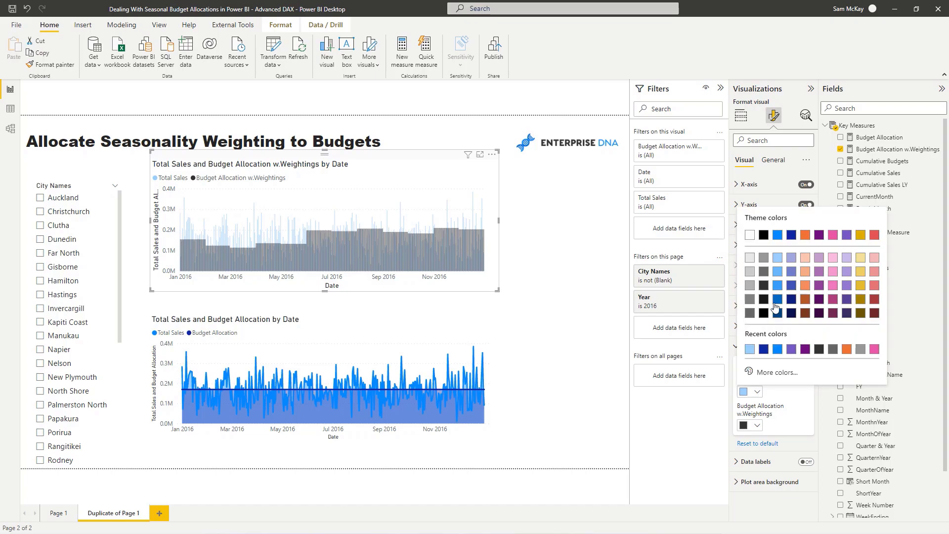
Recolor the weighted allocation chart's columns, with Total Sales in medium blue and Budget Allocation w.Weightings in dark gray.
left_click(750, 426)
left_click(750, 425)
left_click(767, 310)
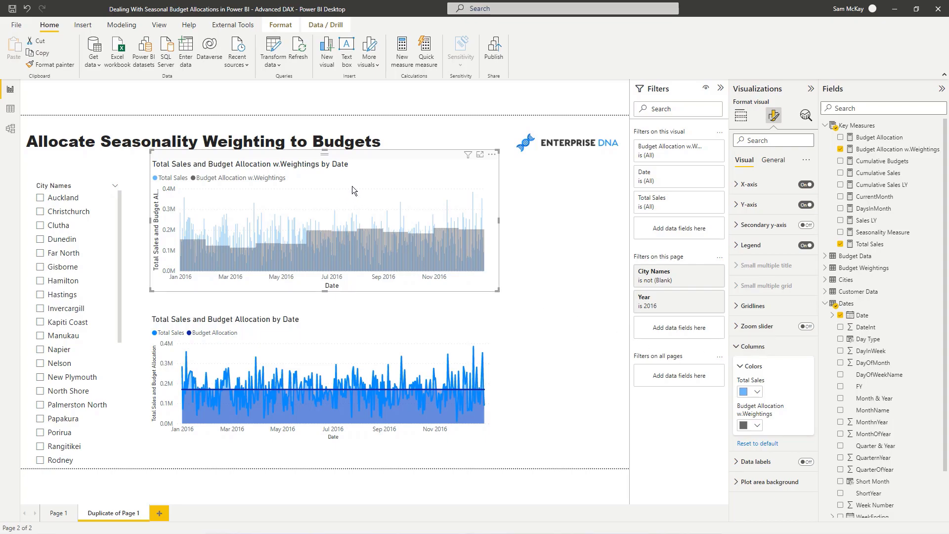
Enlarge the weighted allocation chart to inspect its monthly budget levels against daily sales, and return to the report.
left_click(479, 154)
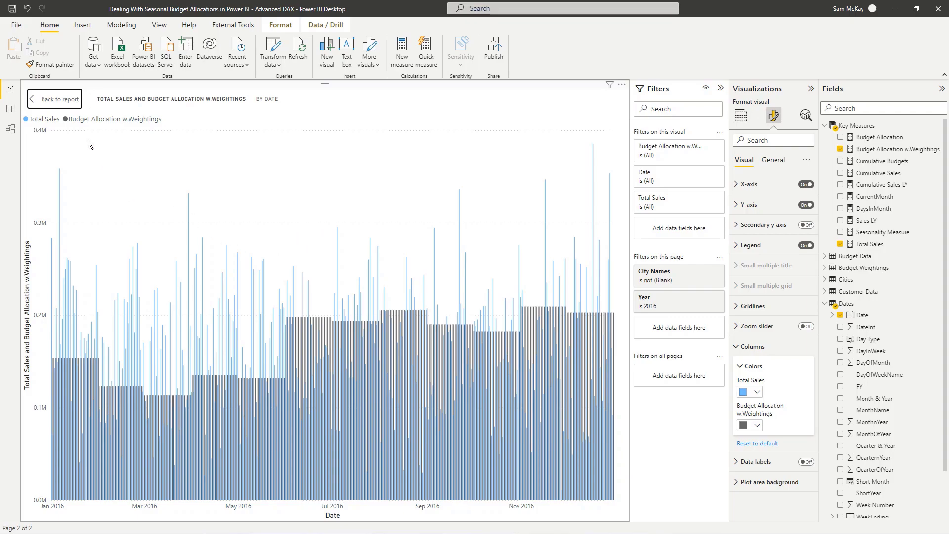
left_click(69, 98)
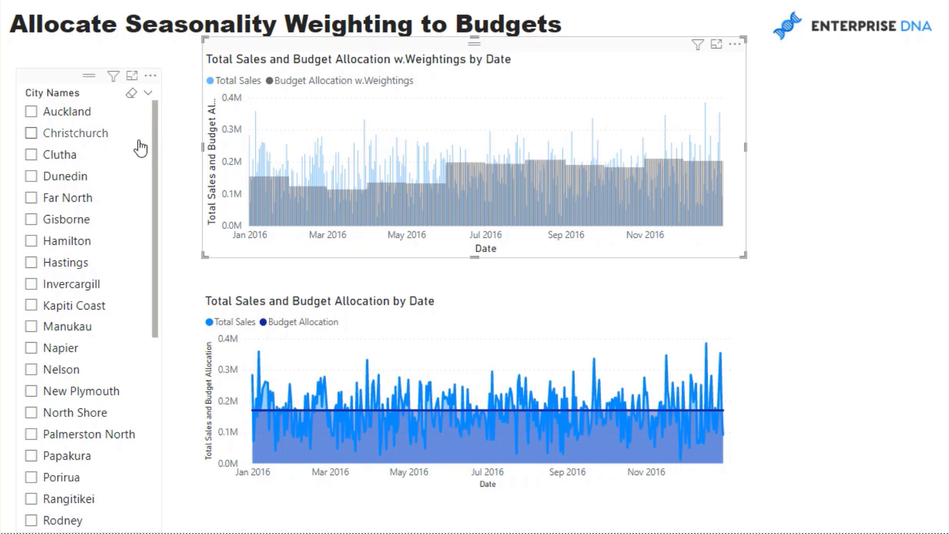
Compare both charts for Dunedin, Hastings, New Plymouth, Porirua, Invercargill, Gisborne and Clutha one at a time, and clear the city filter.
left_click(31, 176)
left_click(30, 262)
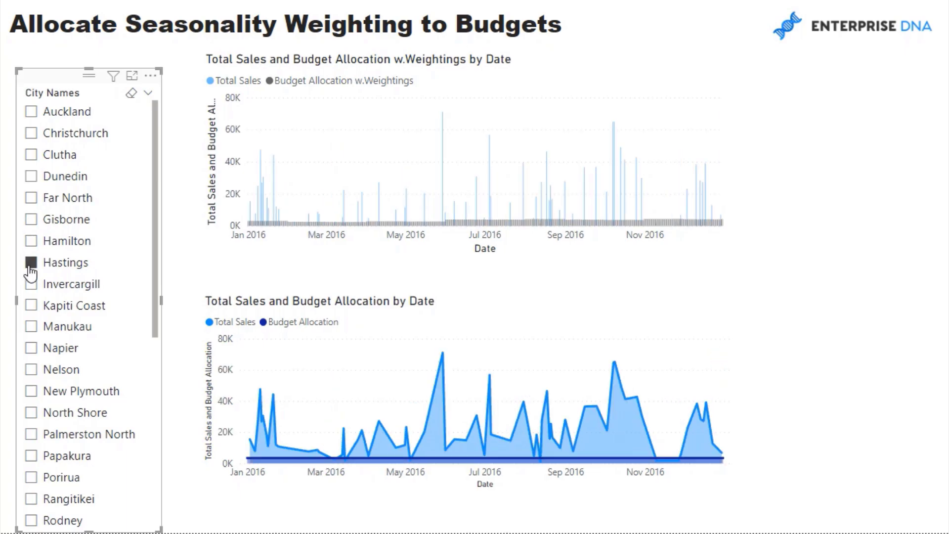
left_click(31, 391)
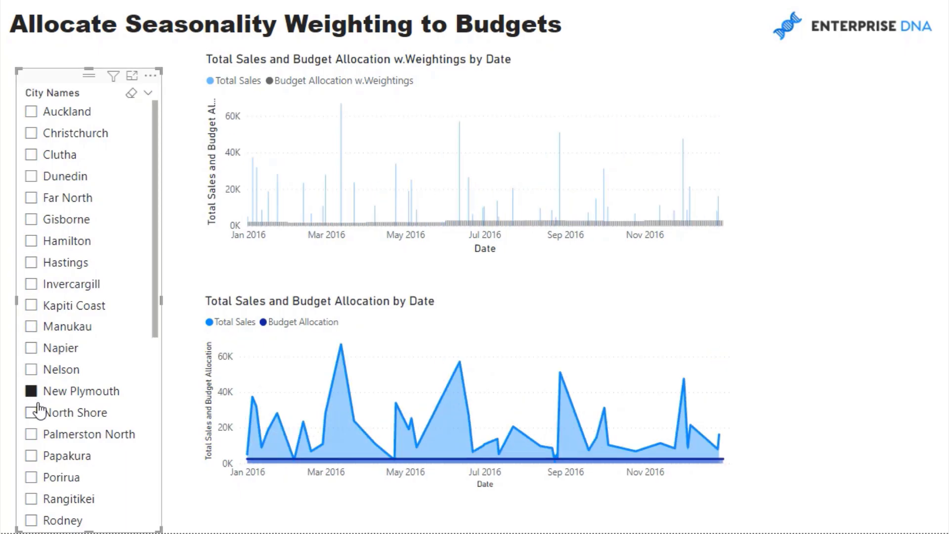
left_click(31, 477)
left_click(30, 285)
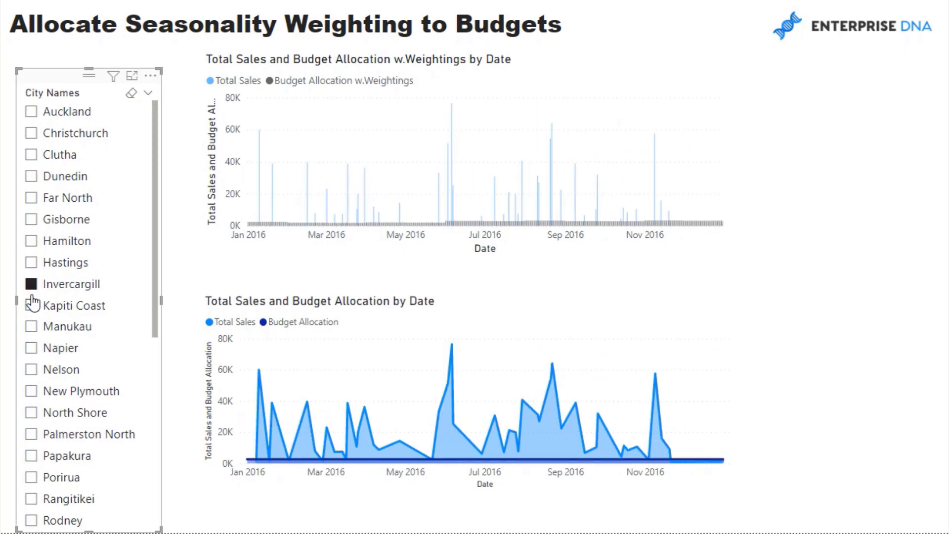
left_click(30, 220)
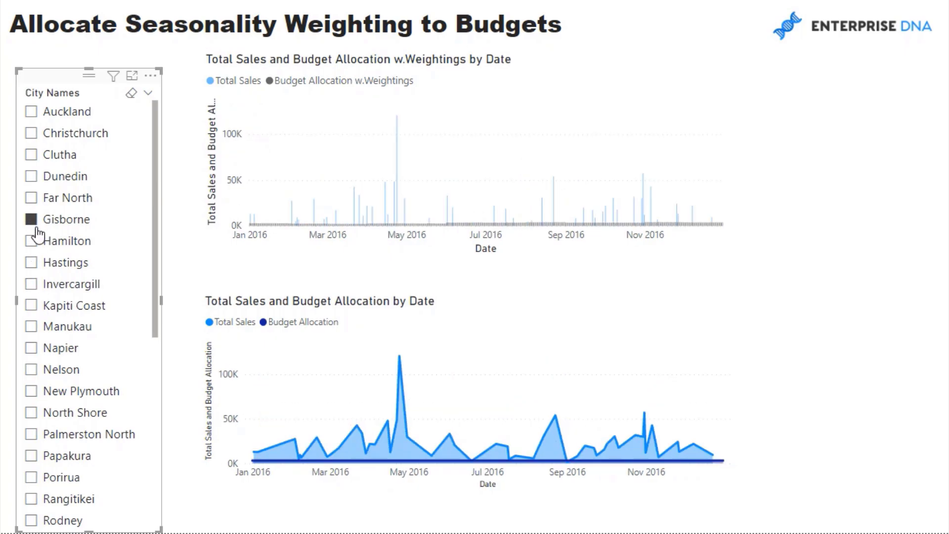
left_click(36, 221)
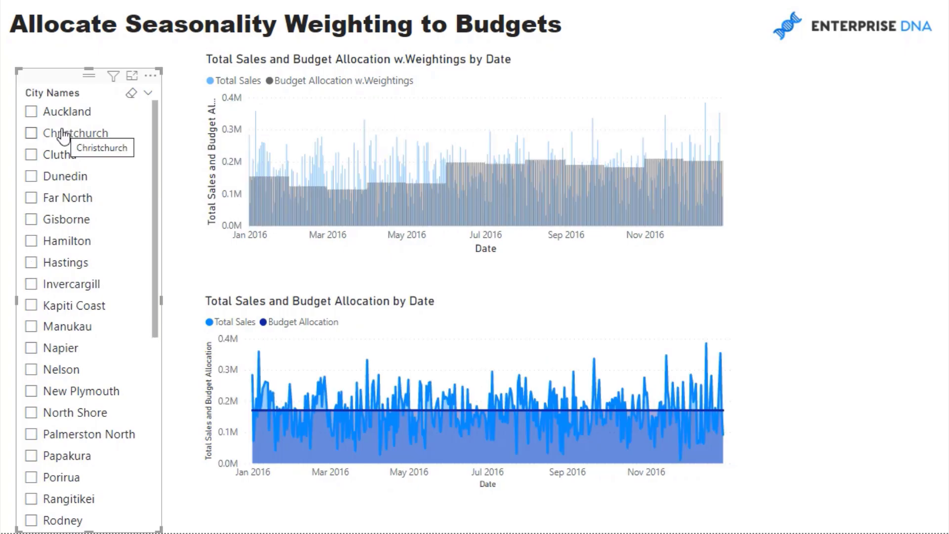
left_click(31, 155)
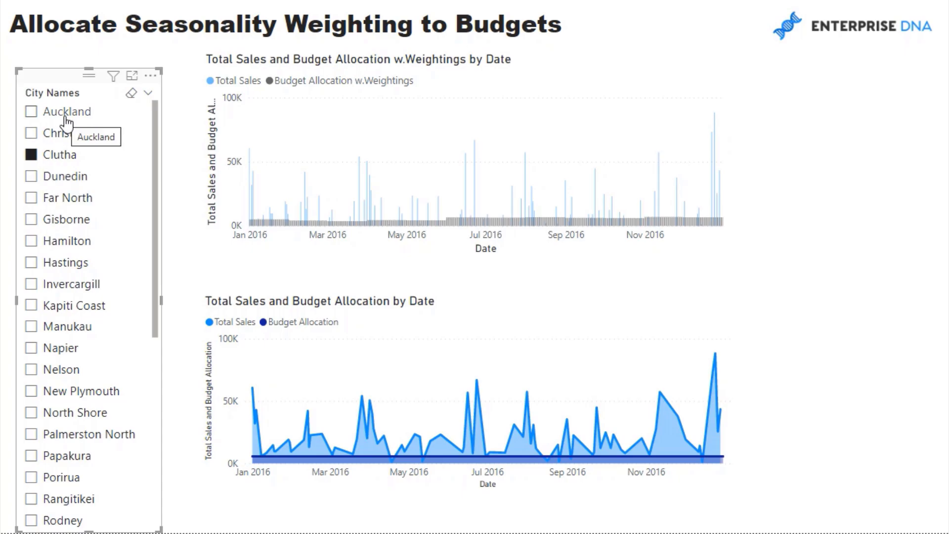
left_click(31, 155)
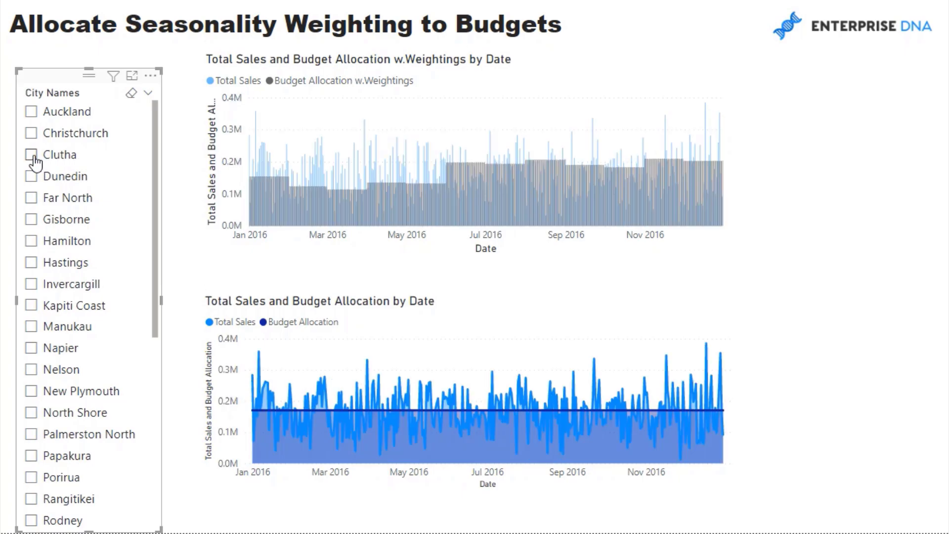
Lower the top edge of the weighted allocation chart so that it clears the page title.
left_click(474, 46)
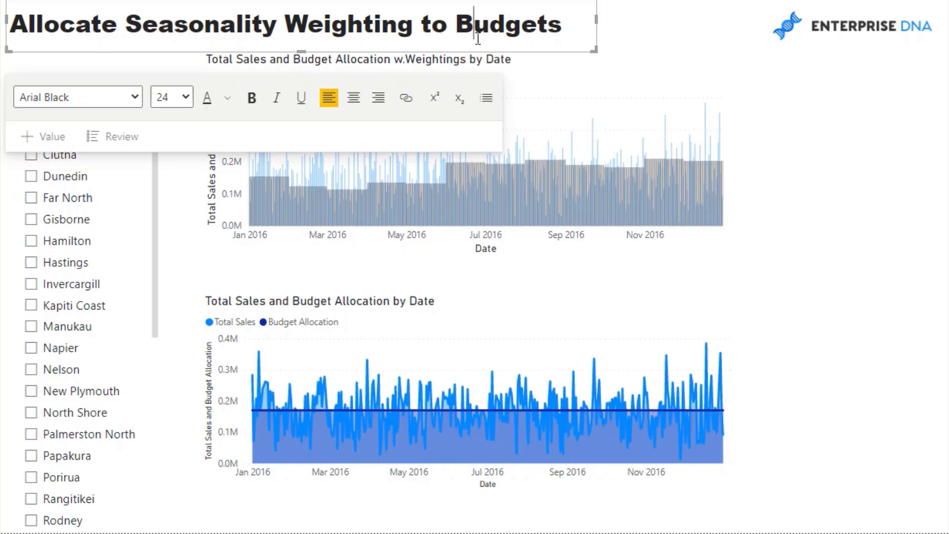
left_click(473, 44)
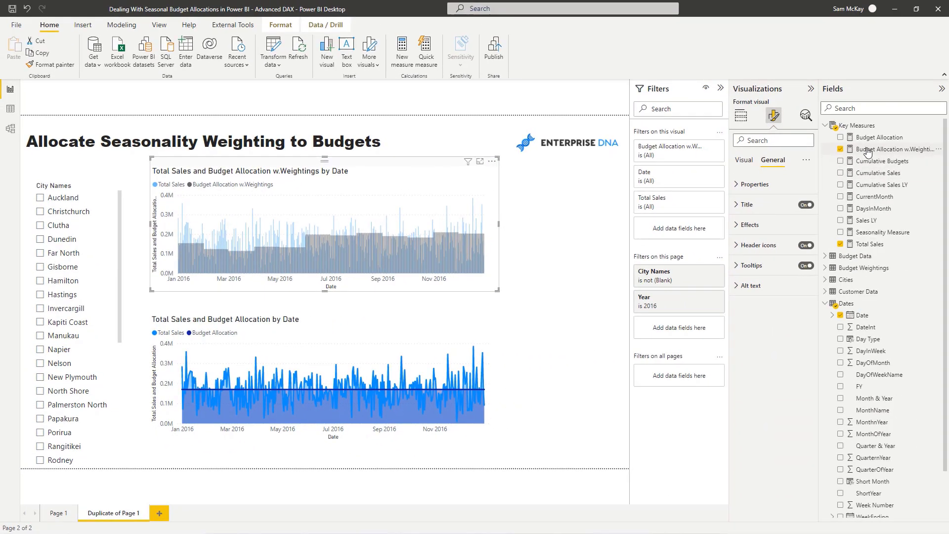
Review the TotalBudget line and its comment in Budget Allocation w.Weightings against the even allocation chart, and close the formula.
left_click(895, 149)
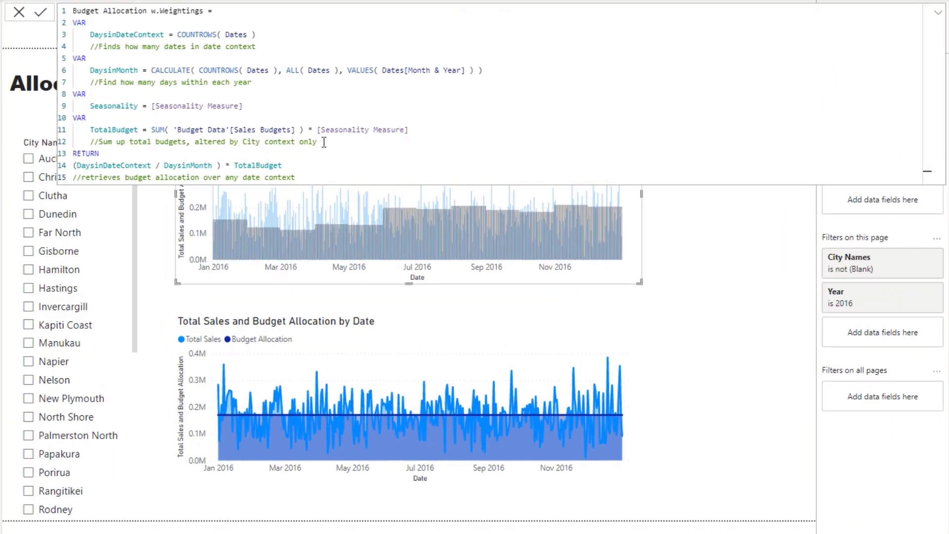
left_click_drag(256, 185, 83, 188)
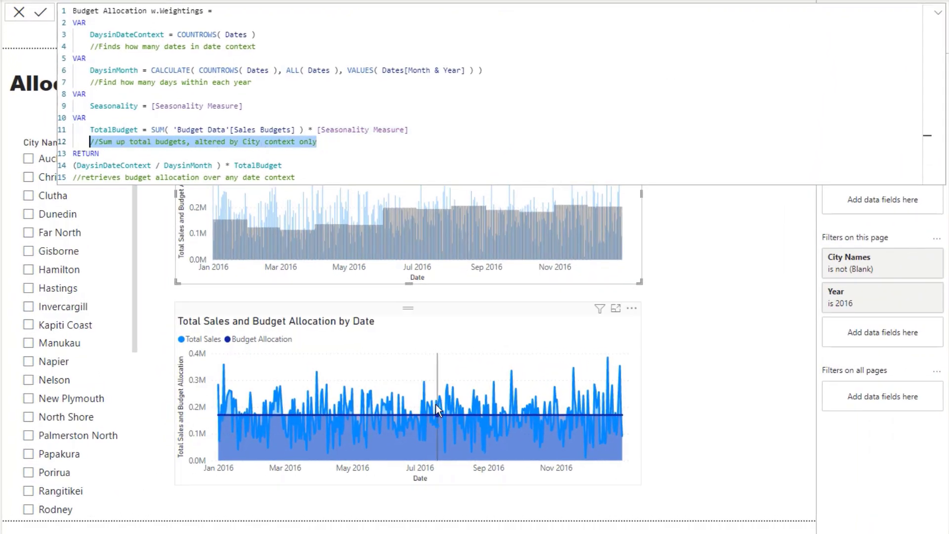
mouse_move(409, 409)
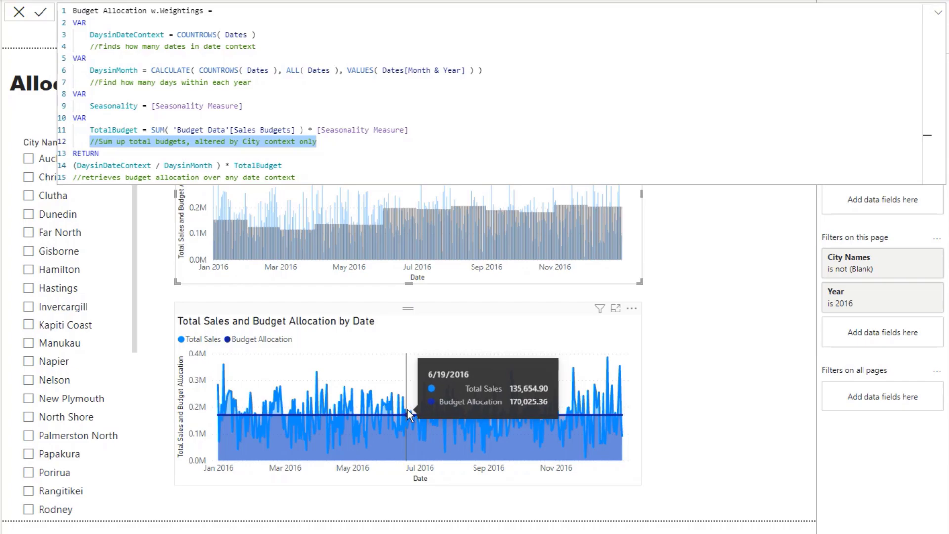
left_click(437, 130)
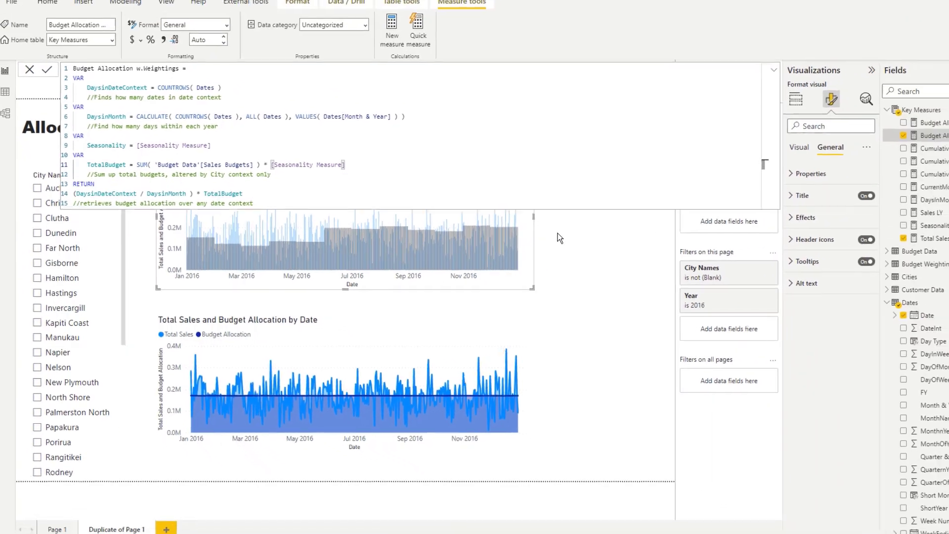
left_click(557, 233)
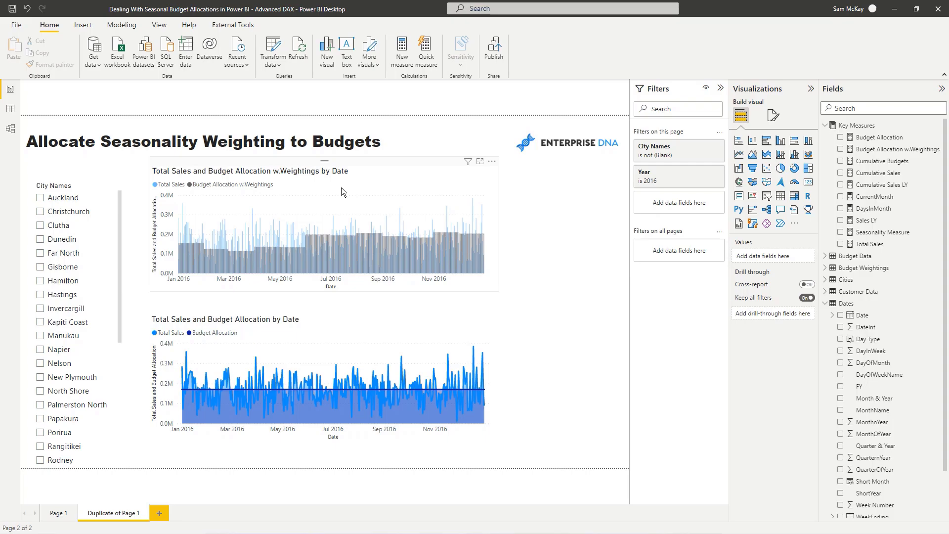
Examine the data model's table relationships, including the Budget Weightings table, and return to the report.
left_click(9, 129)
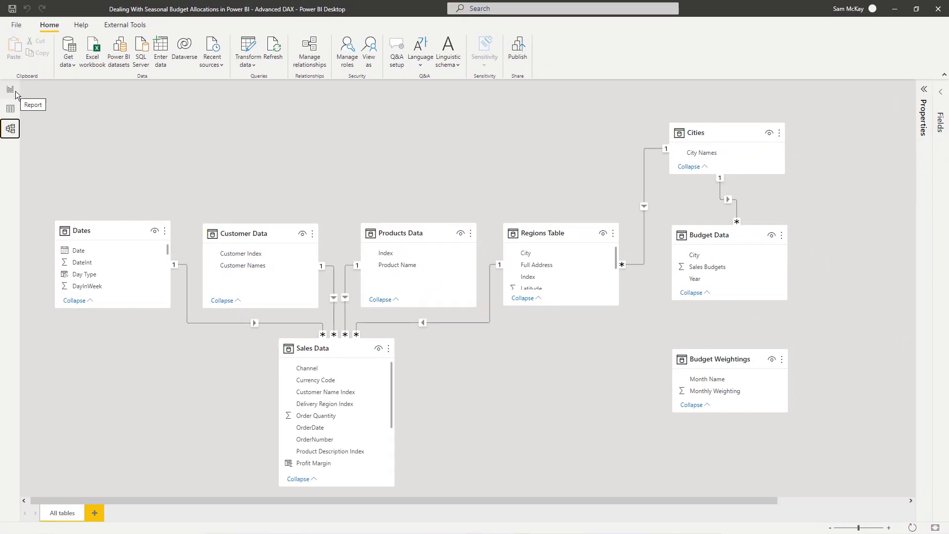
left_click(12, 91)
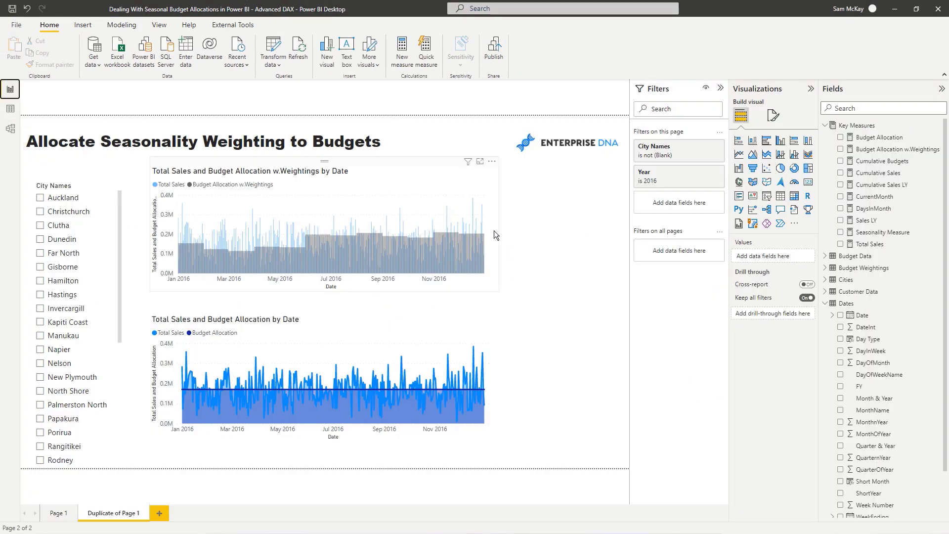